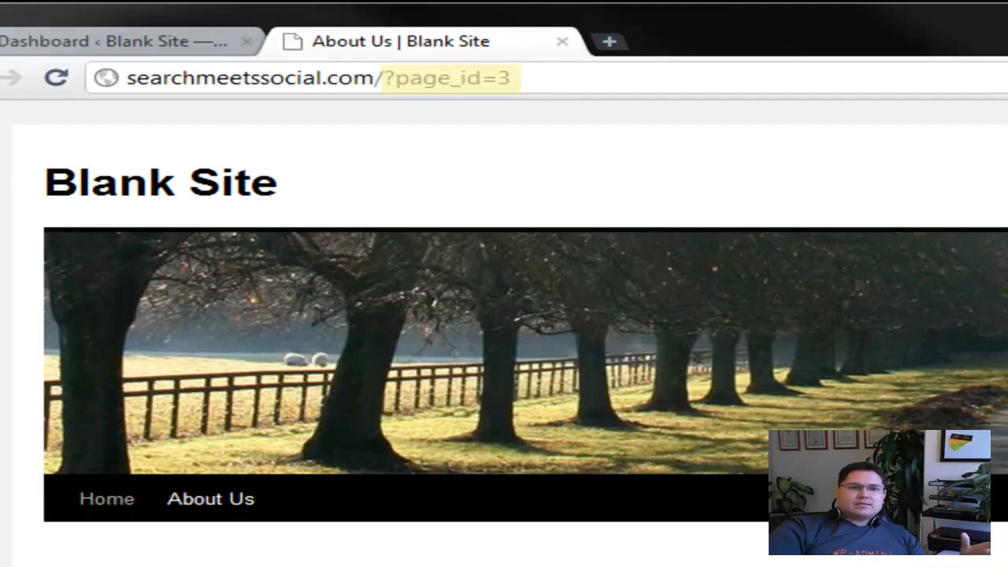
Examine the page ID portion of the About Us page's web address
{"action": "left_click", "coordinate": [388, 79]}
{"action": "left_click_drag", "start_coordinate": [384, 79], "coordinate": [395, 79]}
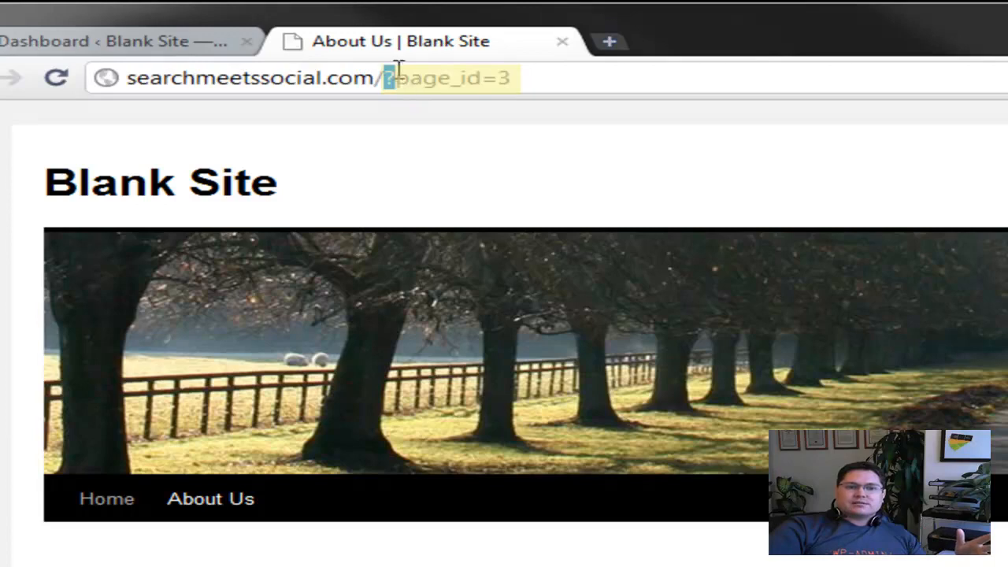
{"action": "left_click", "coordinate": [551, 76]}
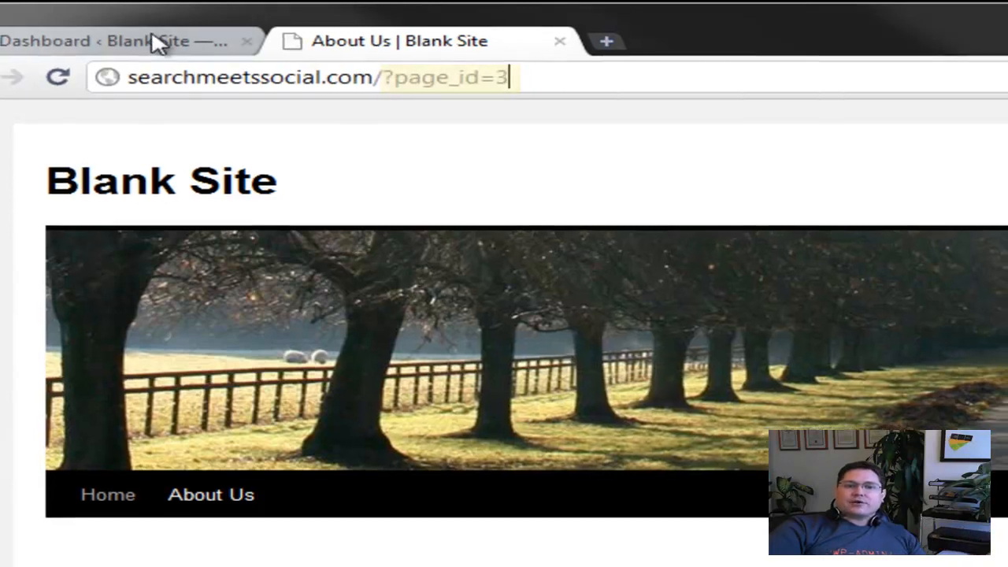
Open the Permalink Settings in the site's WordPress dashboard
{"action": "left_click", "coordinate": [156, 43]}
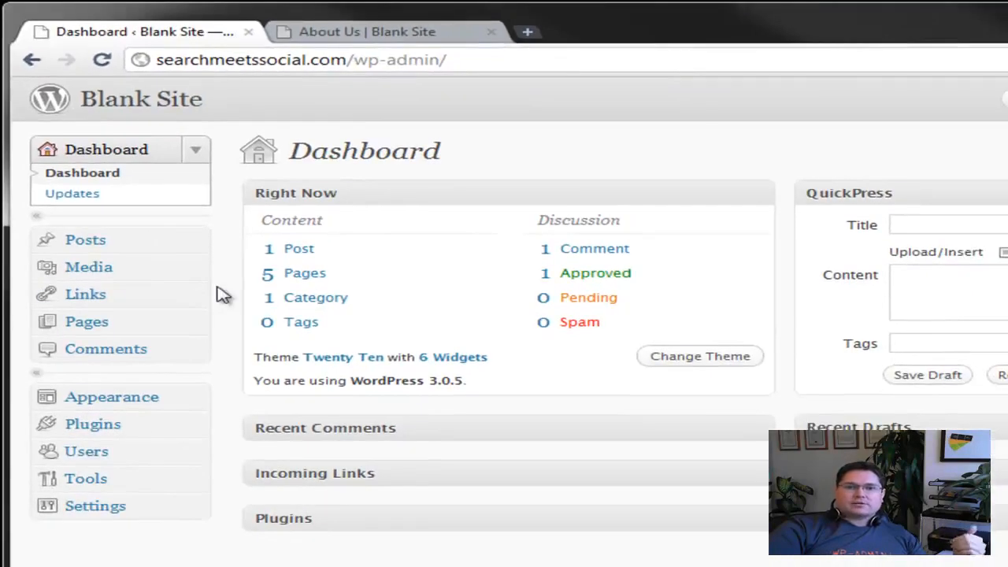
{"action": "left_click", "coordinate": [106, 507]}
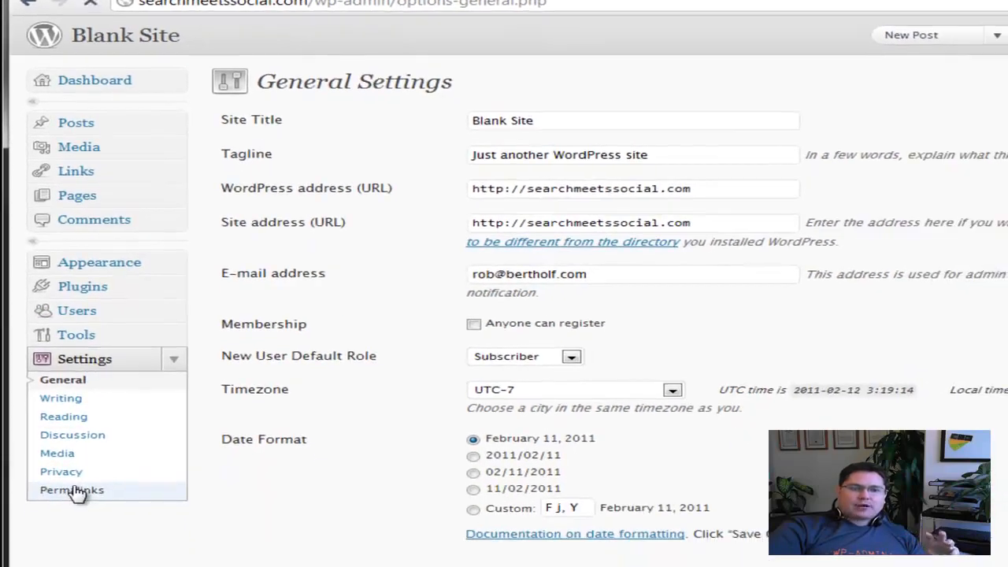
{"action": "left_click", "coordinate": [77, 490]}
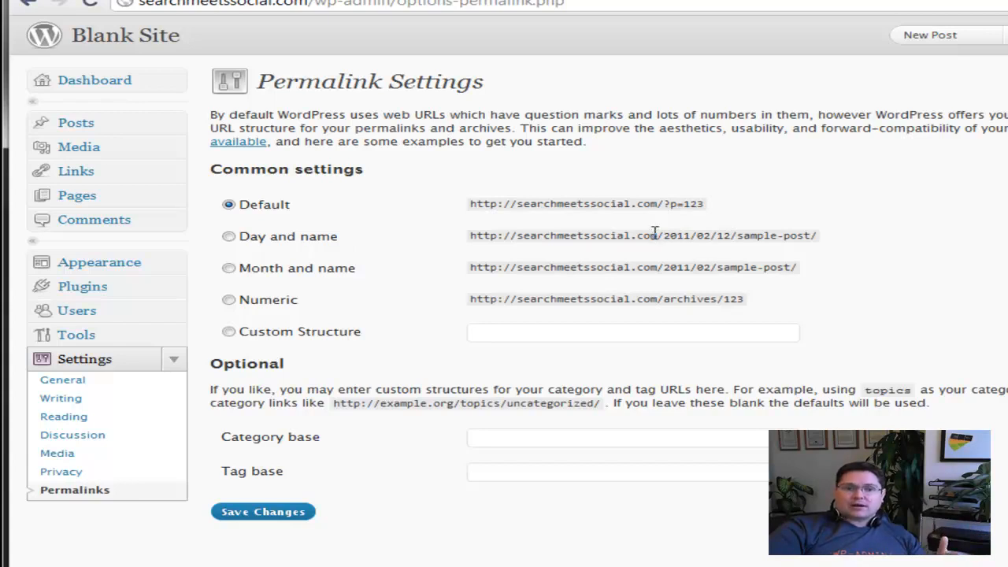
Set the permalinks to the custom structure /%category%/%postname%/ and save the changes
{"action": "left_click", "coordinate": [270, 329]}
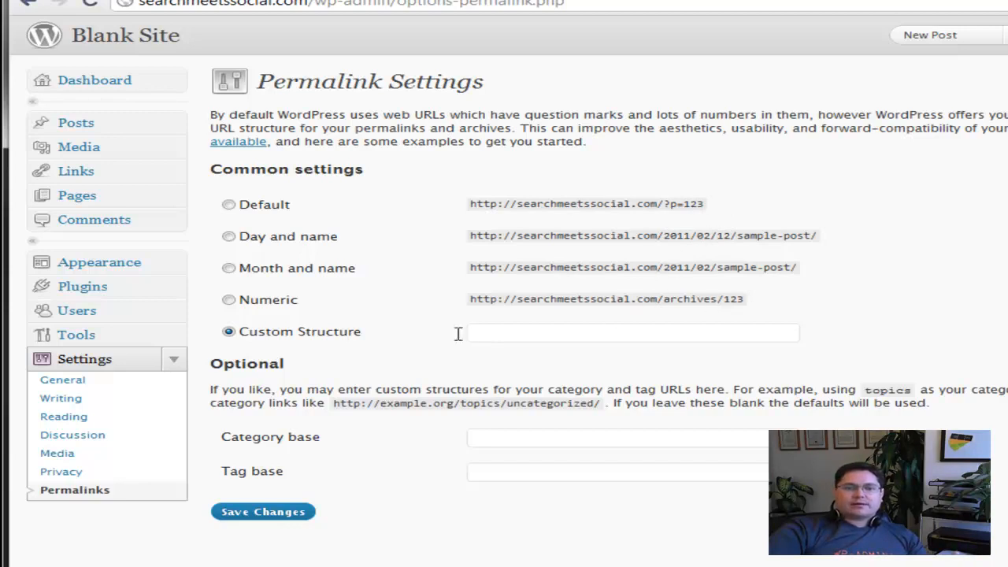
{"action": "left_click", "coordinate": [476, 333]}
{"action": "type", "text": "/%category%/%postname%/"}
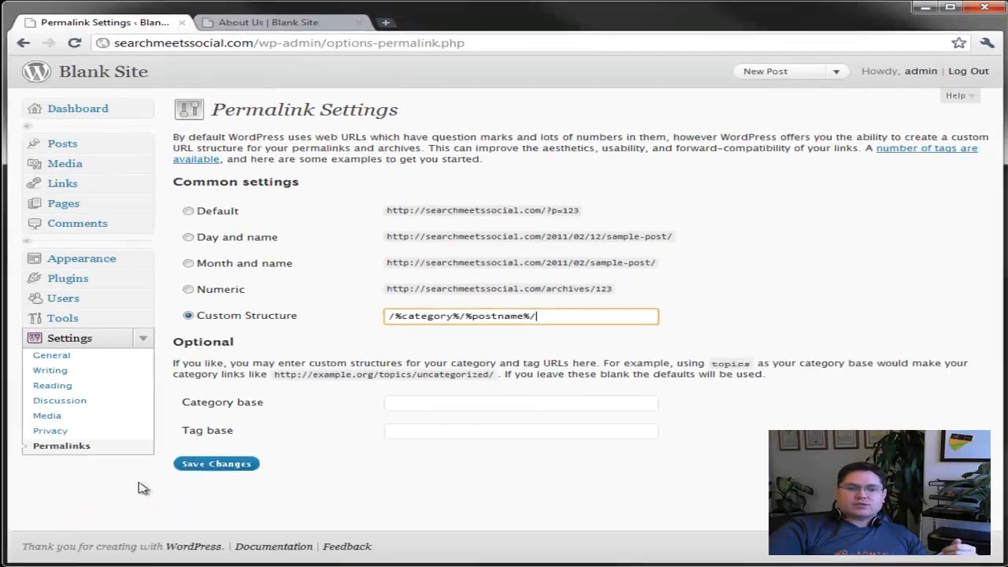
{"action": "left_click", "coordinate": [214, 464]}
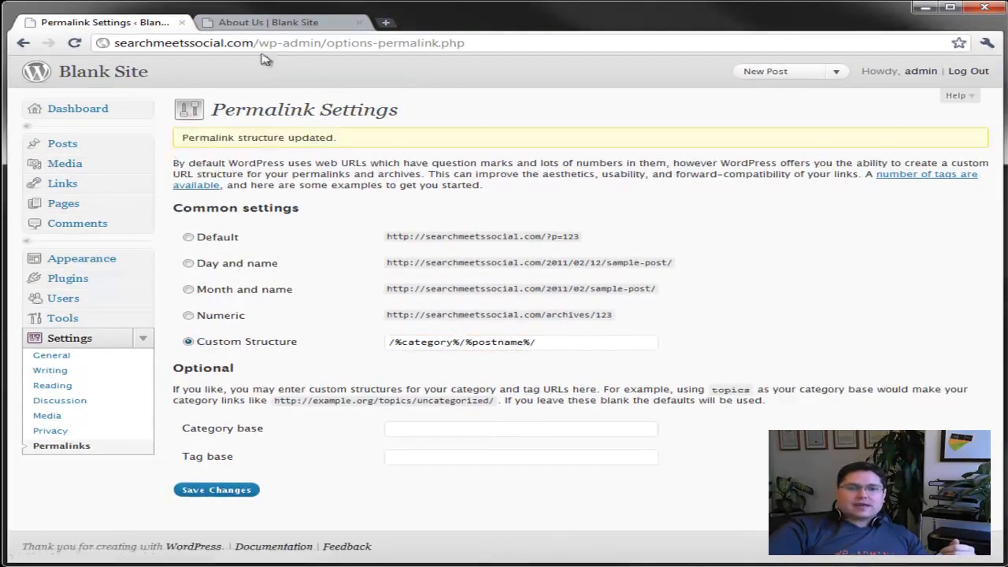
Check the About Us page's web address on the live site
{"action": "left_click", "coordinate": [276, 24]}
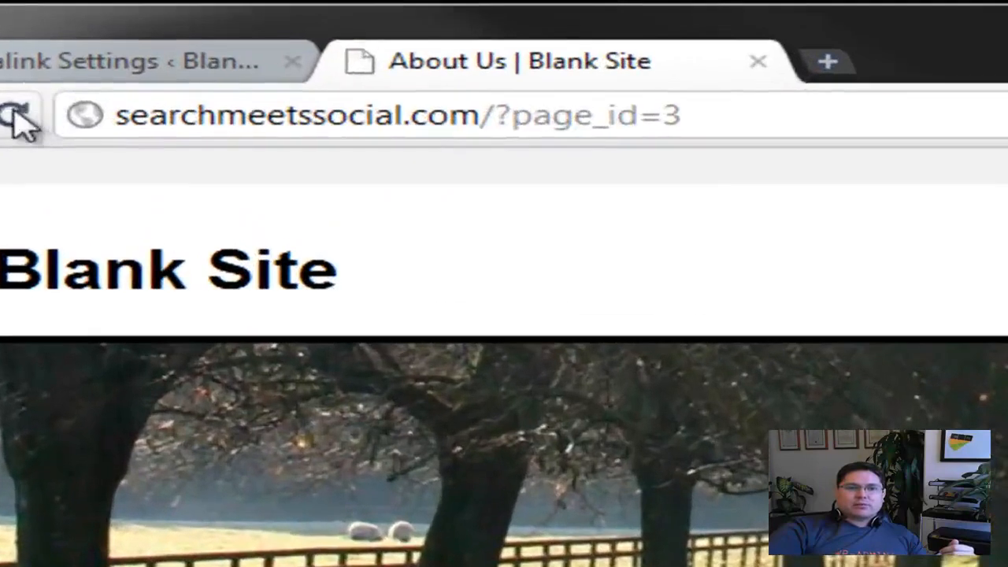
{"action": "left_click", "coordinate": [74, 42]}
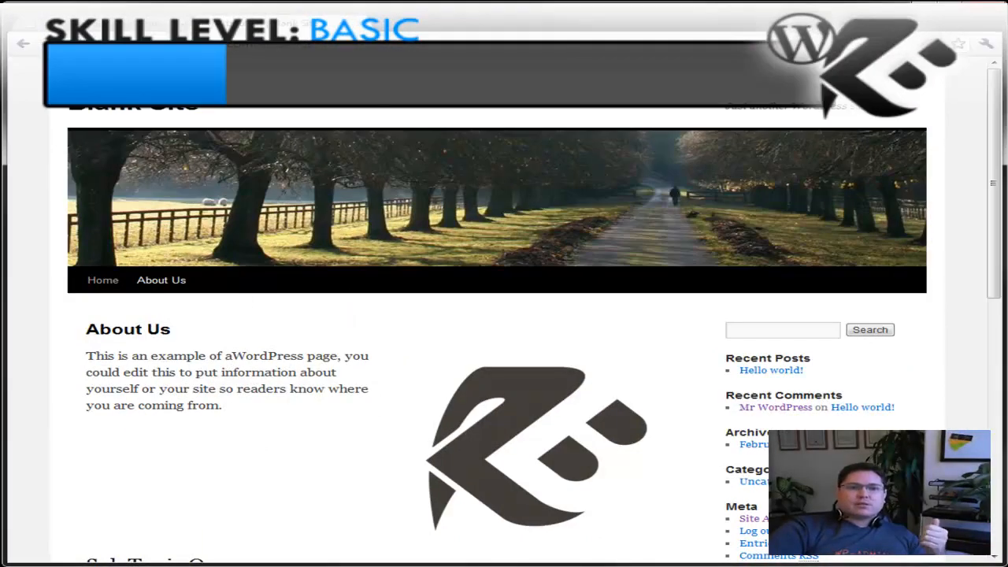
{"action": "left_click", "coordinate": [118, 23]}
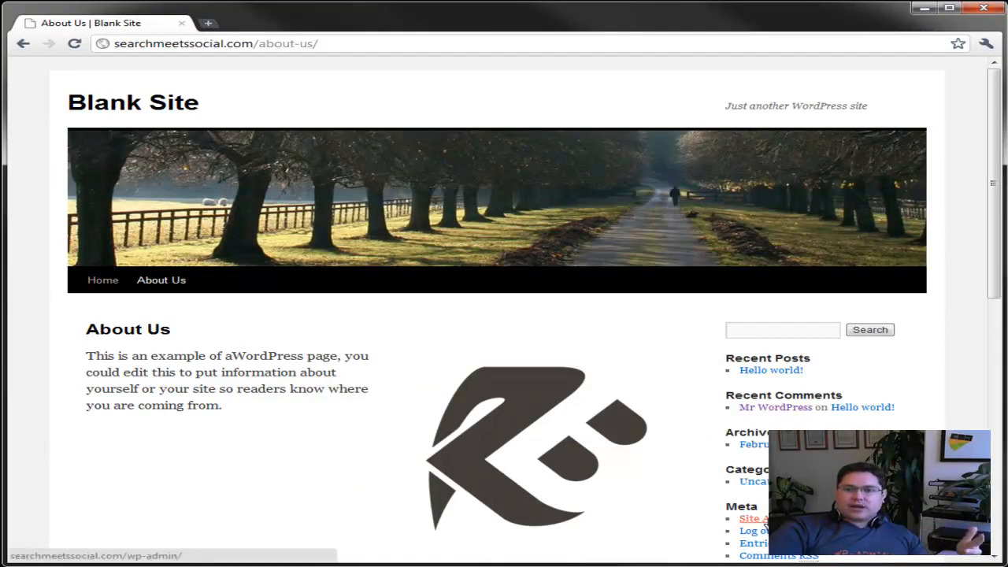
Replace the about-us part of the web address with wp-admin/ and load the WordPress dashboard
{"action": "left_click", "coordinate": [283, 43]}
{"action": "left_click_drag", "start_coordinate": [273, 44], "coordinate": [317, 43]}
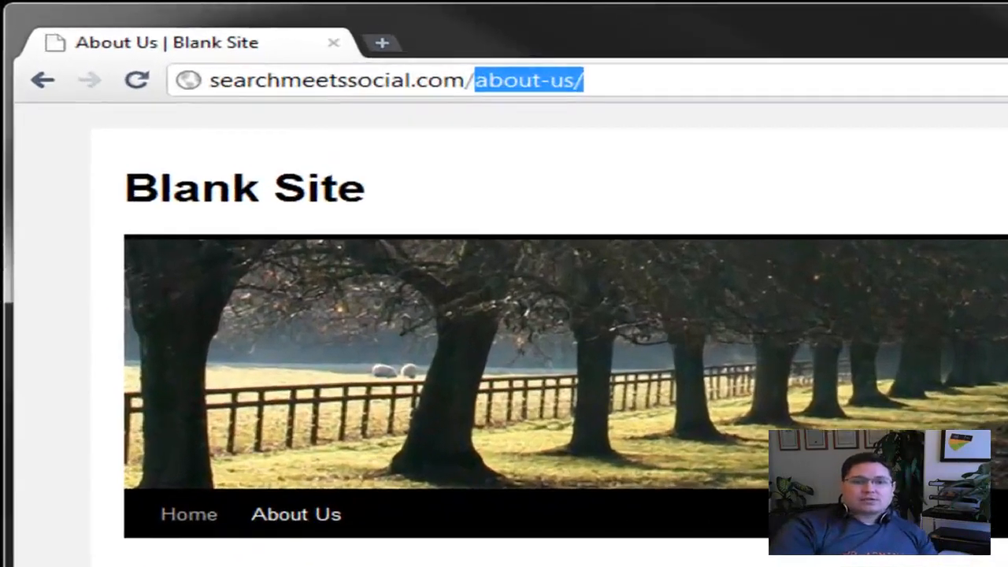
{"action": "type", "text": "wp-admin"}
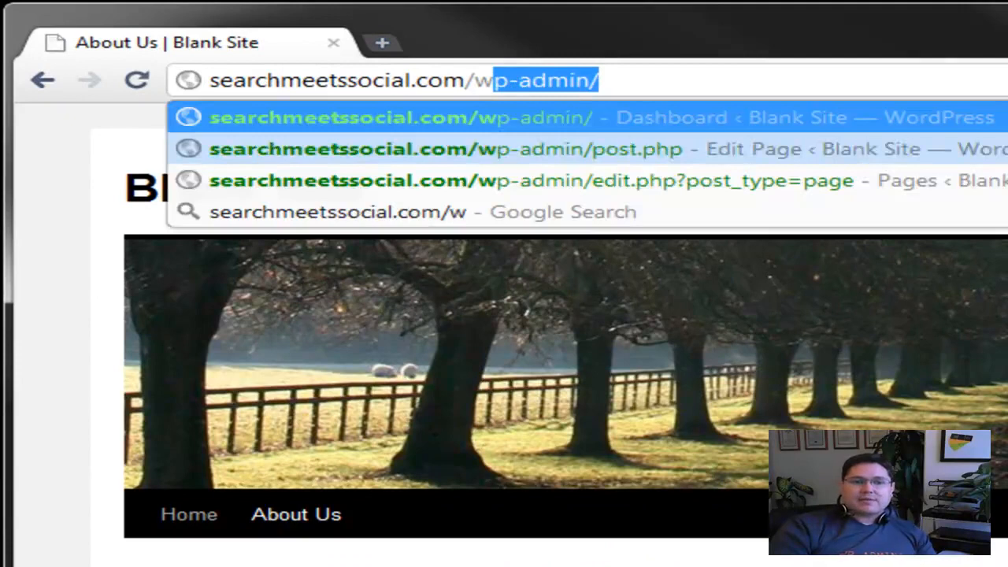
{"action": "key", "text": "Return"}
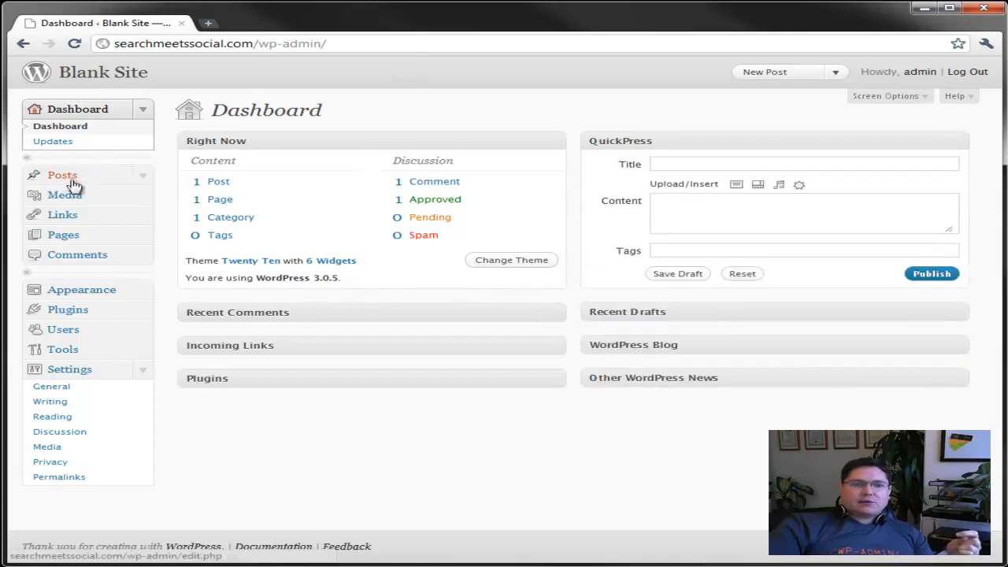
Add a new page titled "Consulting" and set its order to 03
{"action": "left_click", "coordinate": [63, 236]}
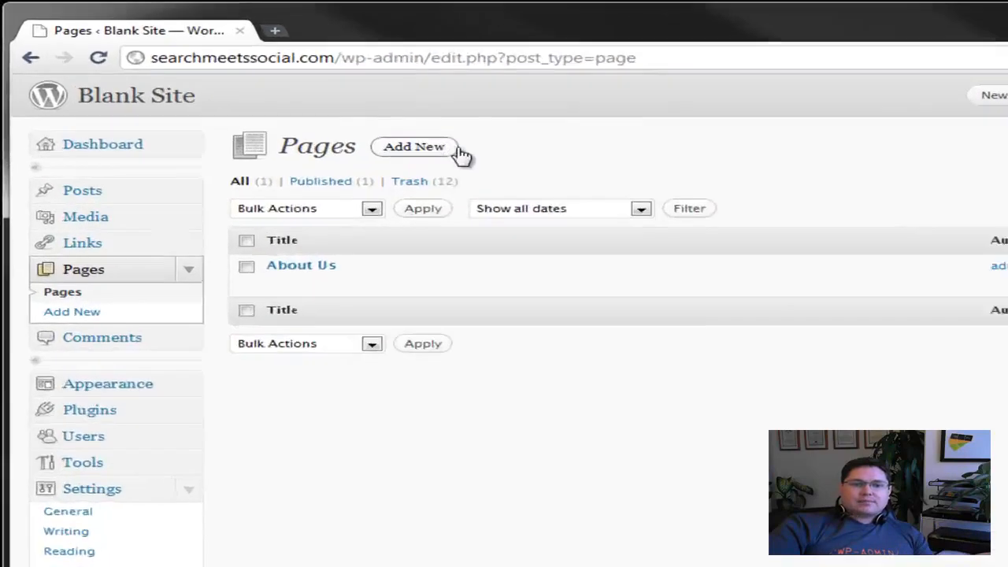
{"action": "left_click", "coordinate": [455, 151]}
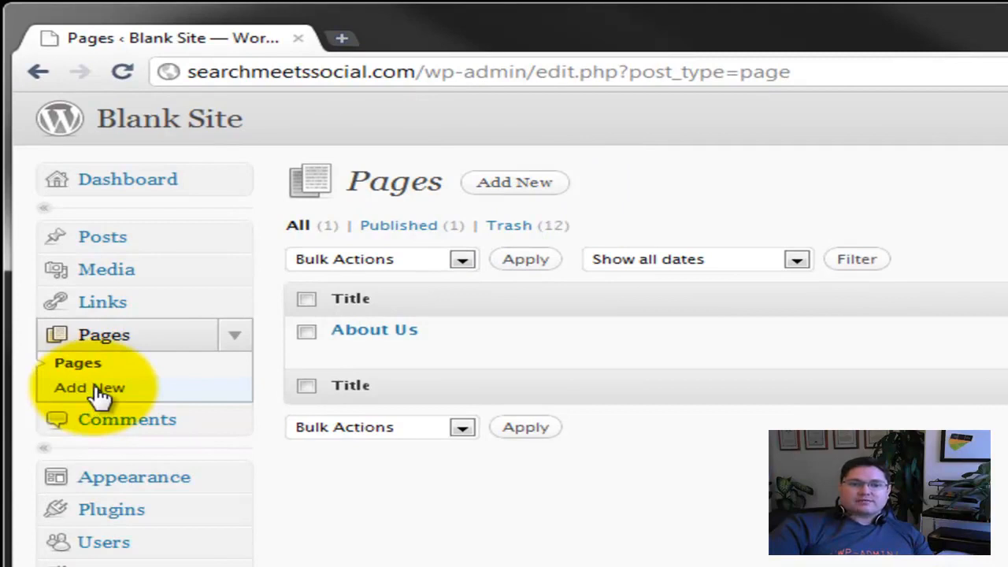
{"action": "left_click", "coordinate": [535, 190]}
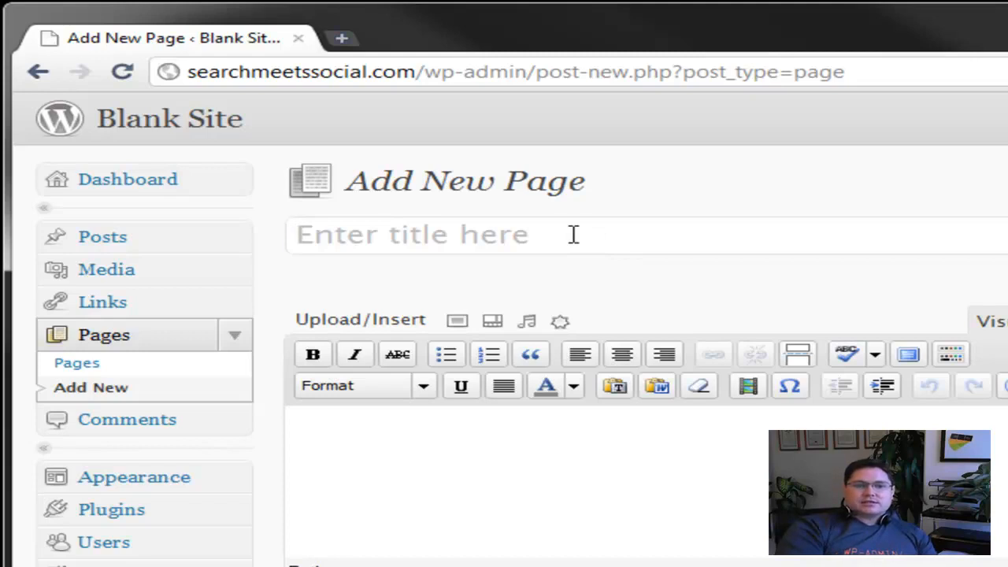
{"action": "type", "text": "Consulting"}
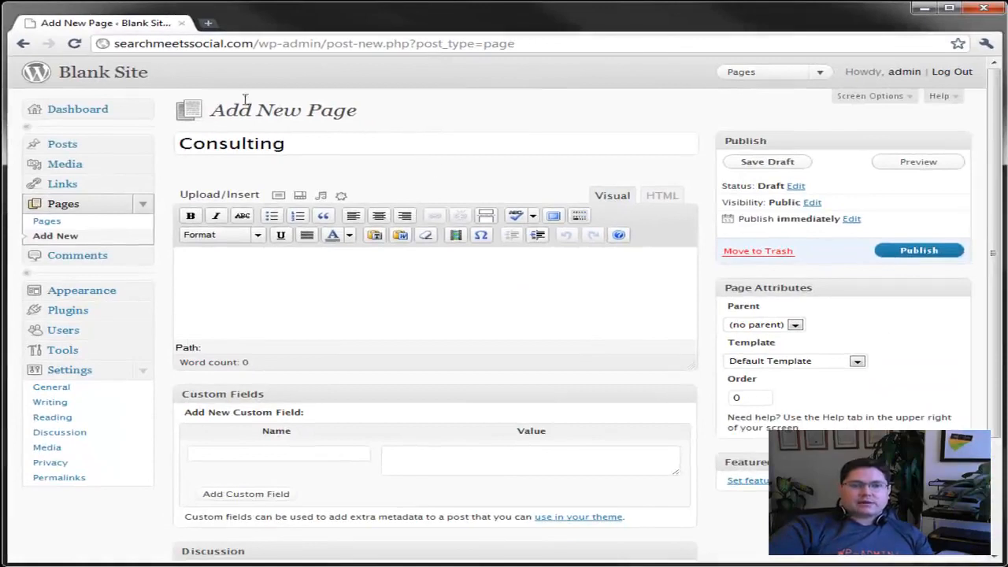
{"action": "left_click", "coordinate": [748, 398]}
{"action": "type", "text": "3"}
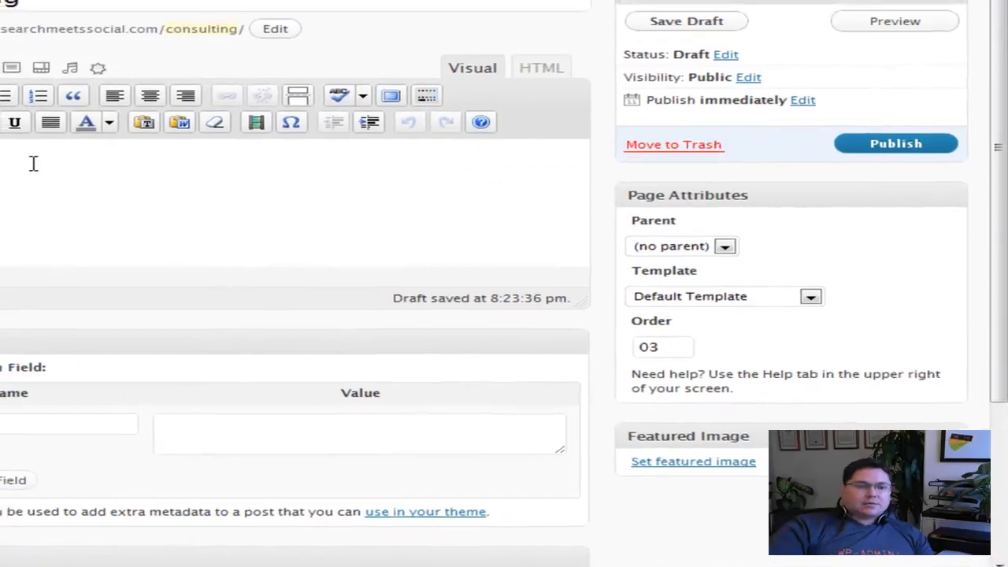
Enter "I provide WordPress consulting." as the Consulting page's content and publish the page
{"action": "left_click", "coordinate": [33, 163]}
{"action": "type", "text": "I a"}
{"action": "key", "text": "BackSpace"}
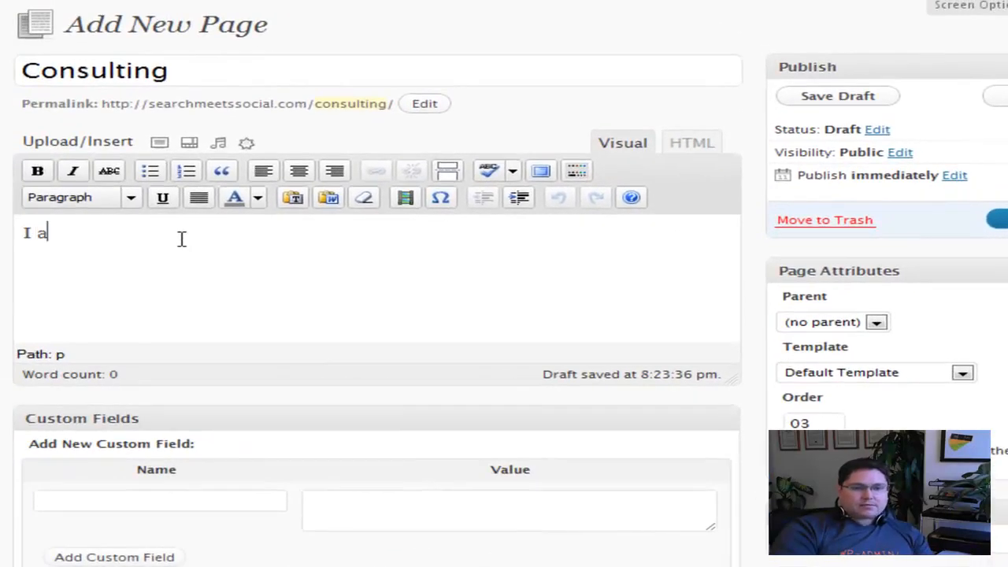
{"action": "type", "text": "provide WordPress consulta"}
{"action": "key", "text": "BackSpace"}
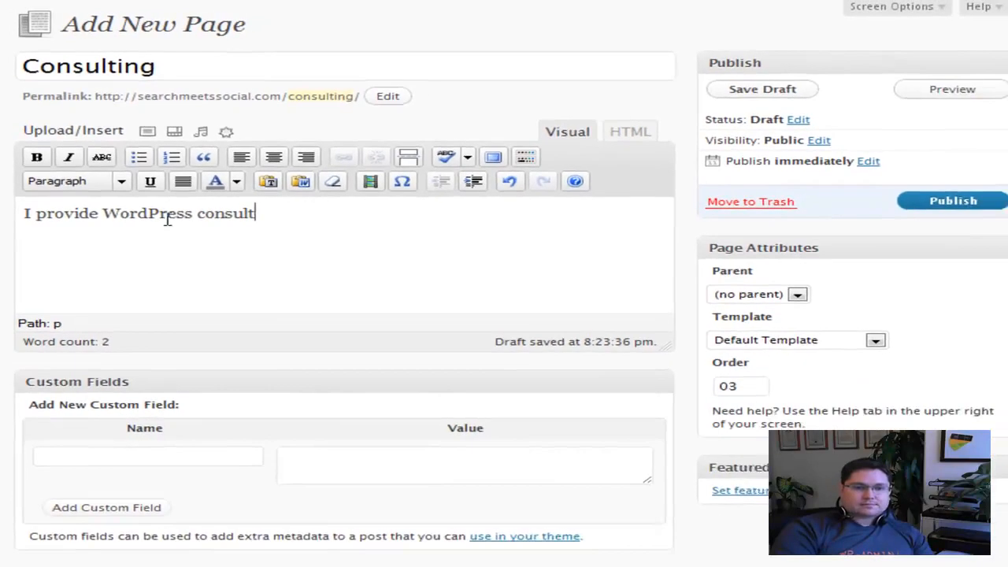
{"action": "type", "text": "ing."}
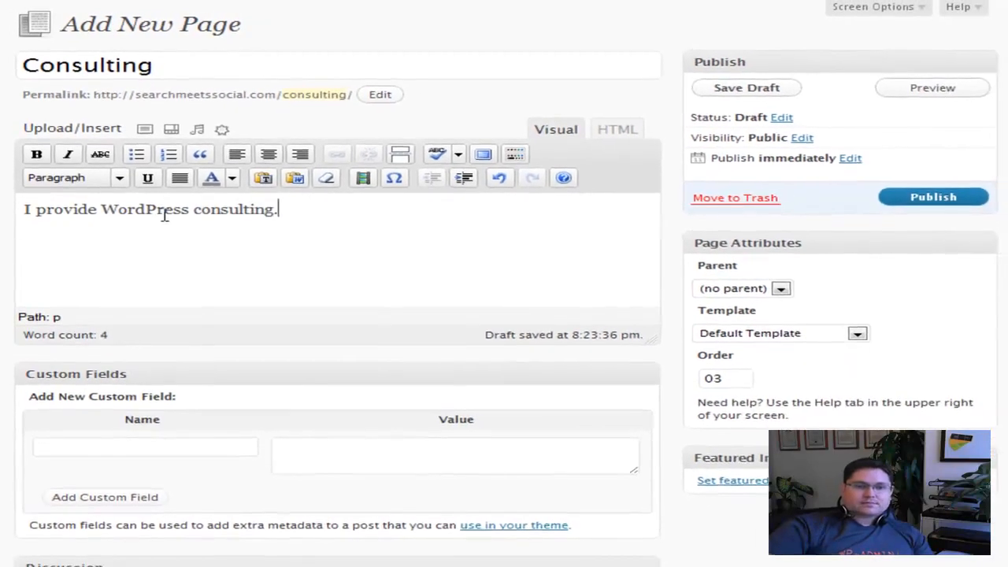
{"action": "left_click", "coordinate": [904, 199]}
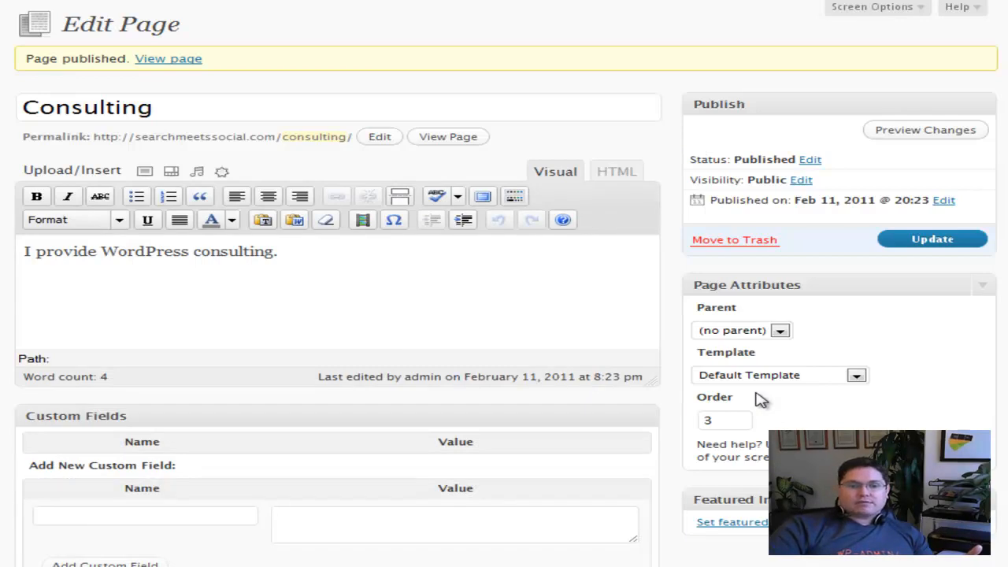
Open the published Consulting page in a new tab and check its position in the site's navigation menu
{"action": "right_click", "coordinate": [171, 59]}
{"action": "left_click", "coordinate": [225, 67]}
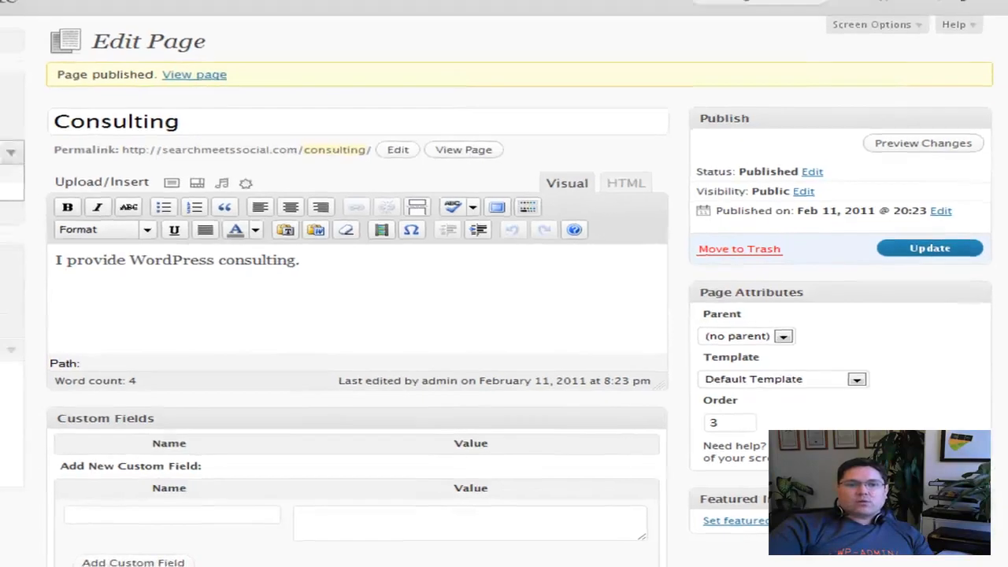
{"action": "left_click", "coordinate": [265, 14]}
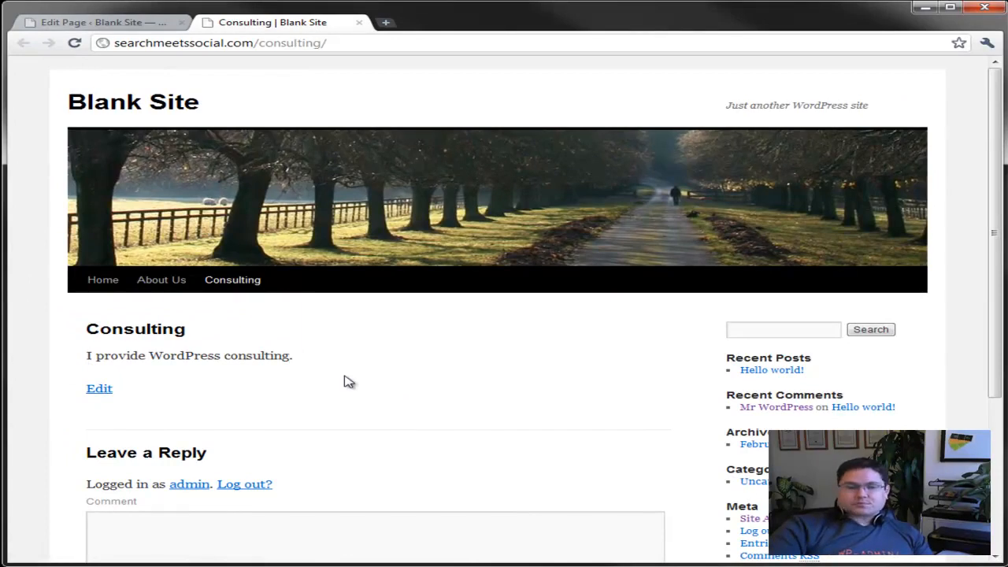
{"action": "left_click", "coordinate": [110, 22]}
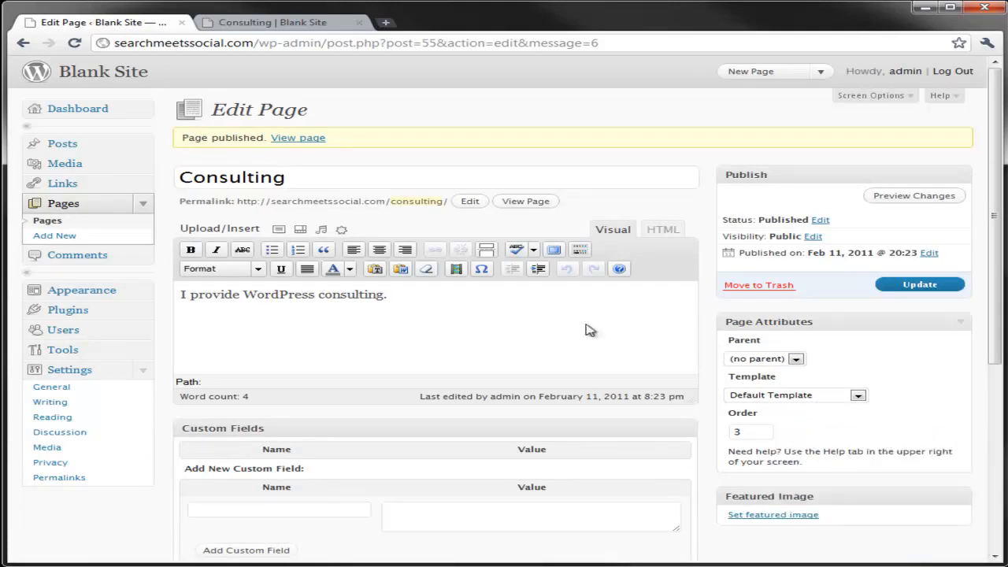
{"action": "left_click", "coordinate": [276, 22]}
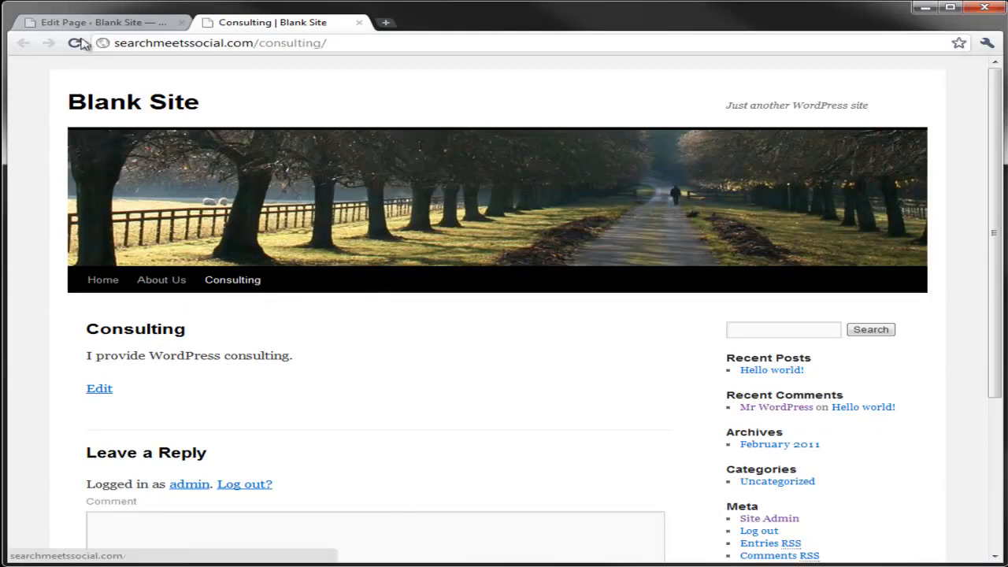
Set the Consulting page's order to 2 and update the page
{"action": "left_click", "coordinate": [90, 22]}
{"action": "double_click", "coordinate": [759, 429]}
{"action": "type", "text": "2"}
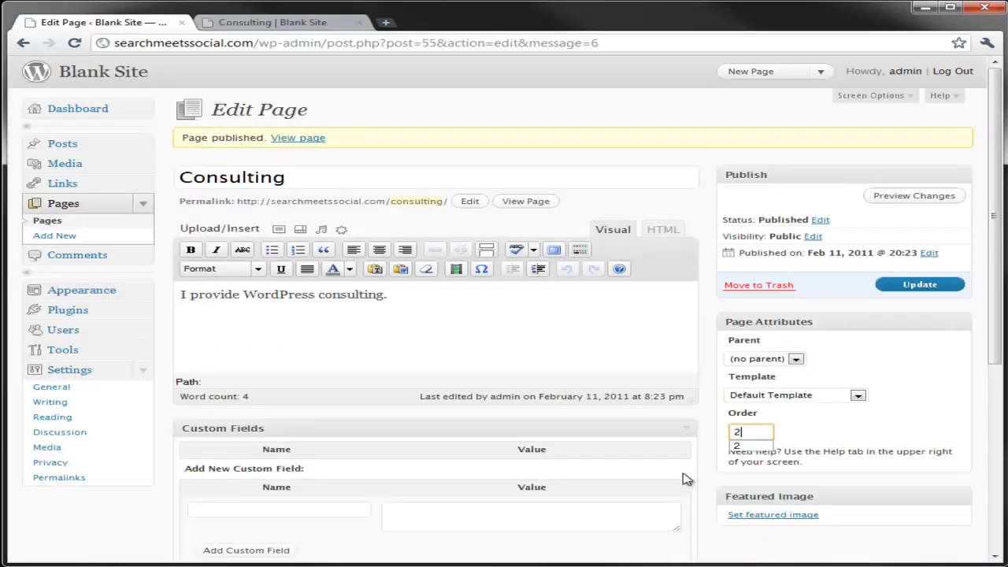
{"action": "left_click", "coordinate": [902, 290]}
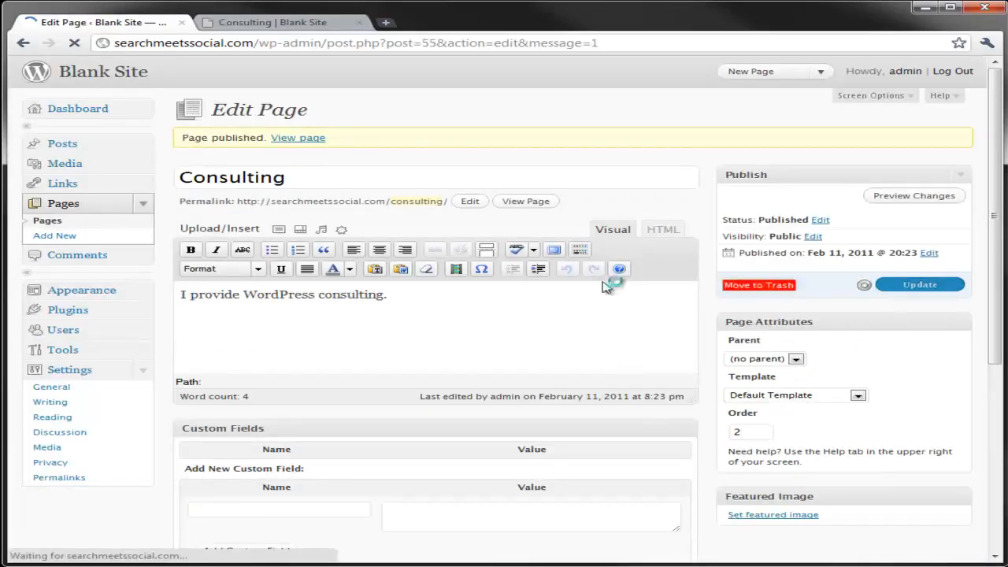
Check the order value of the About Us page, and reload the live Consulting page to inspect the menu order
{"action": "left_click", "coordinate": [62, 207]}
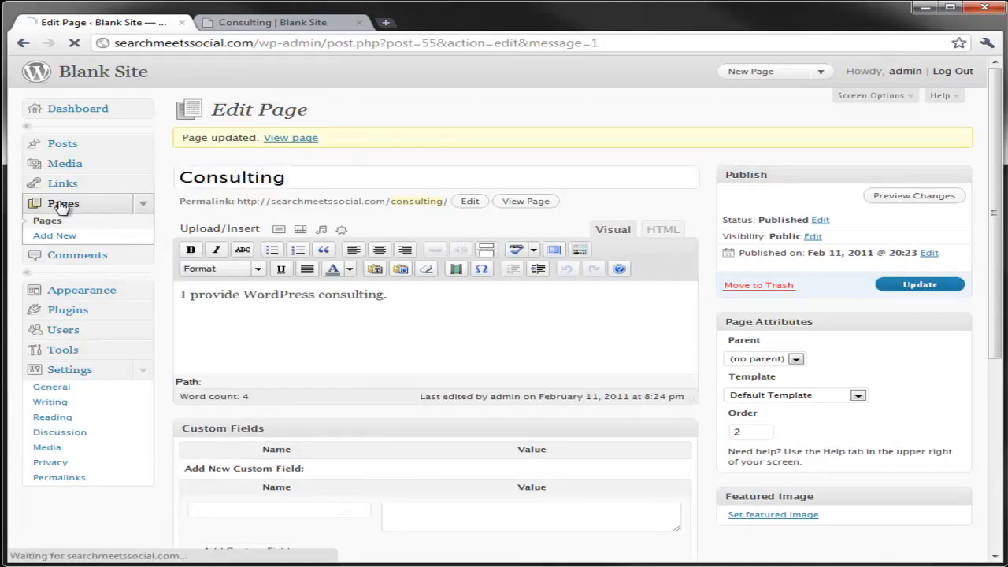
{"action": "left_click", "coordinate": [244, 235]}
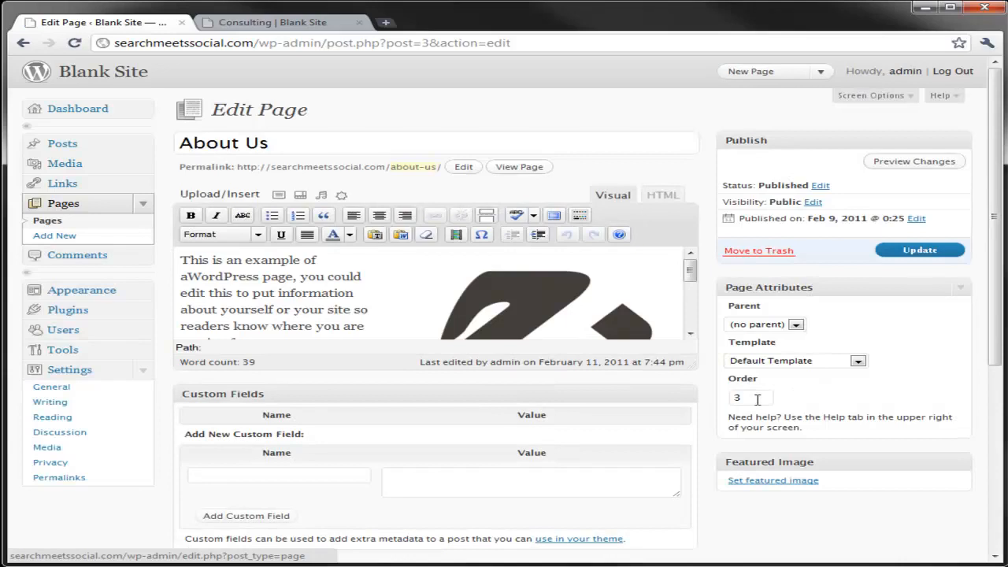
{"action": "left_click", "coordinate": [335, 23]}
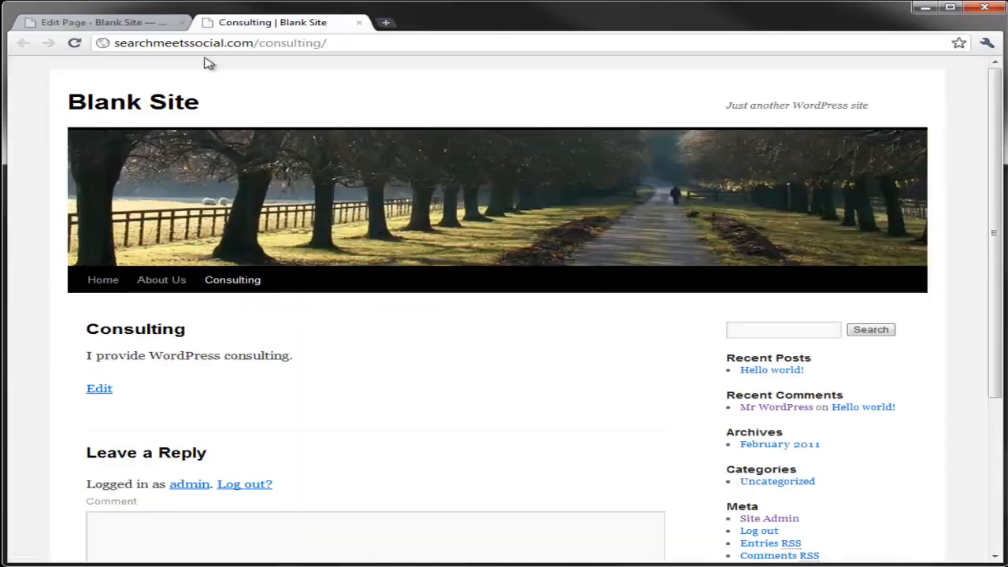
{"action": "left_click", "coordinate": [74, 43]}
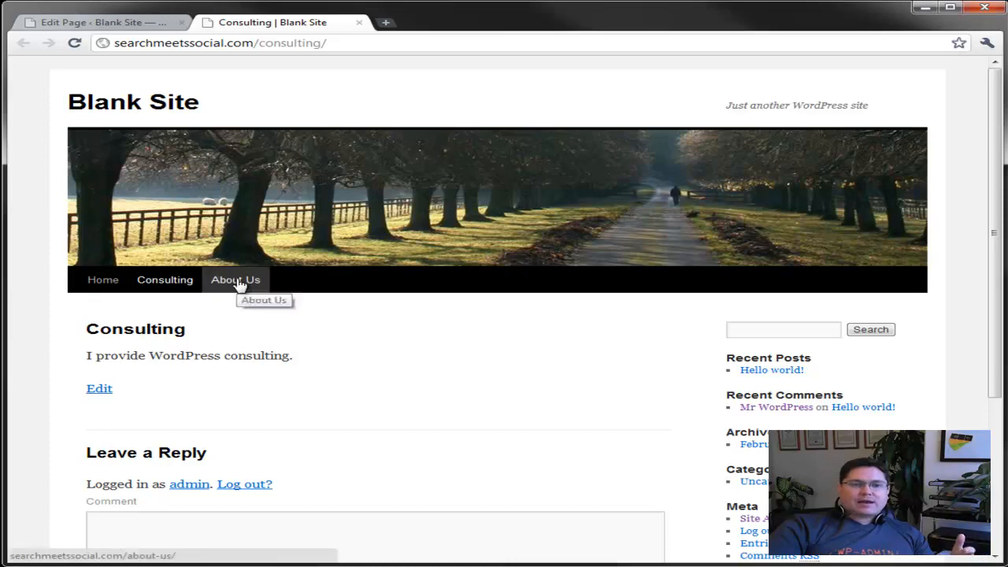
View the dashboard's list of all pages and compare it with the live site's navigation menu
{"action": "left_click", "coordinate": [139, 22]}
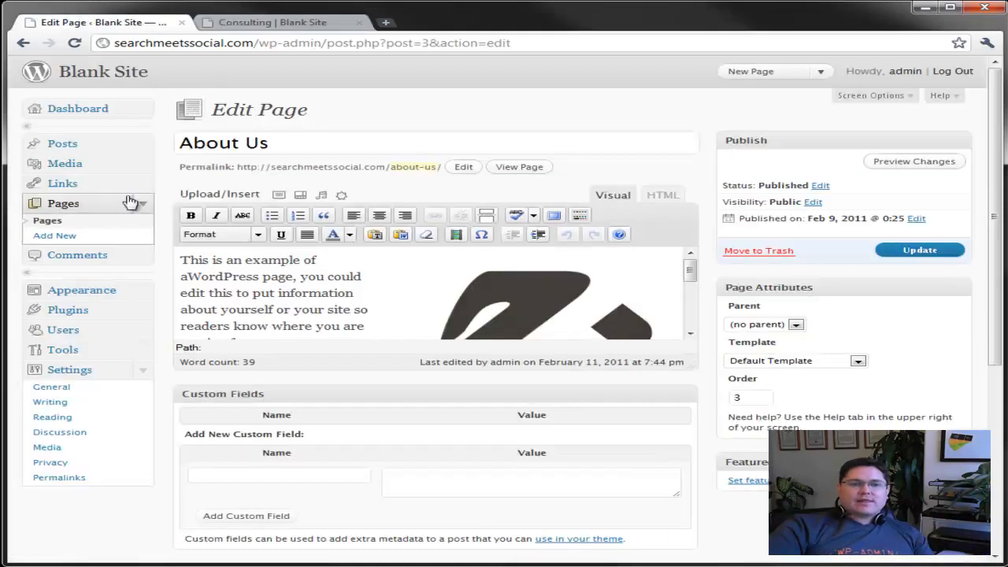
{"action": "left_click", "coordinate": [62, 206]}
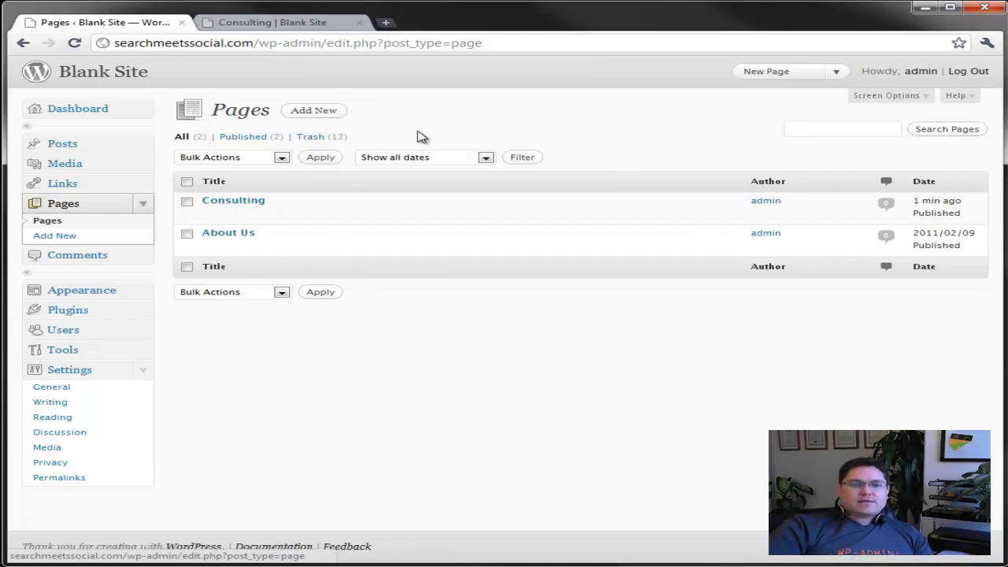
{"action": "left_click", "coordinate": [325, 25]}
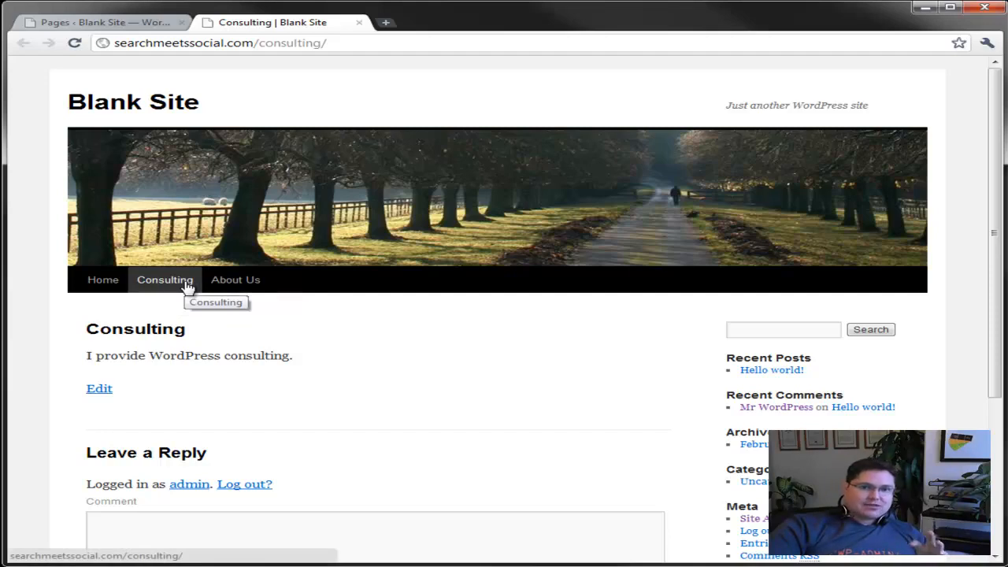
Create a new page titled "WordPress Development" with the body text "I provide WP Programming Services."
{"action": "left_click", "coordinate": [137, 24]}
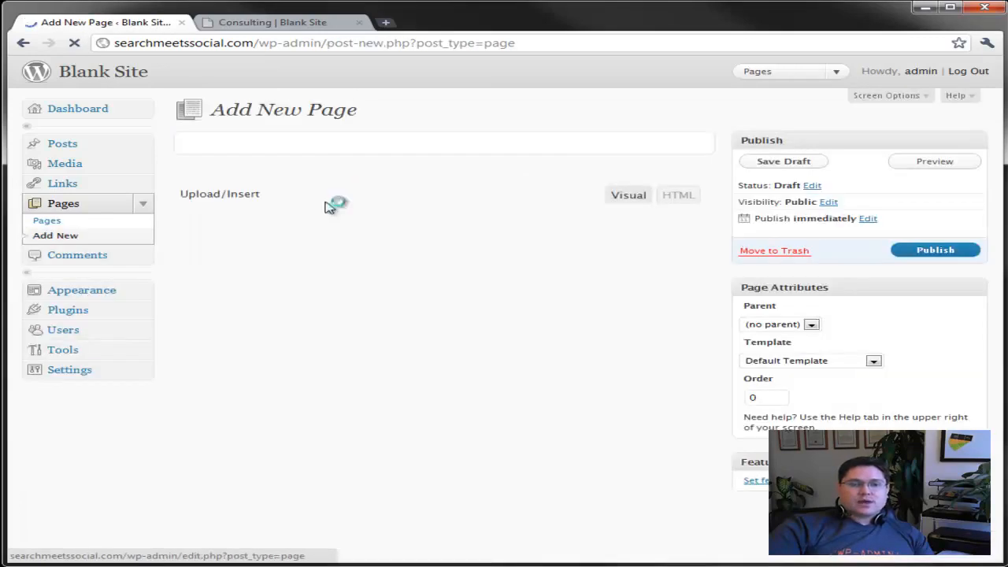
{"action": "type", "text": "WordPress Development"}
{"action": "left_click", "coordinate": [404, 266]}
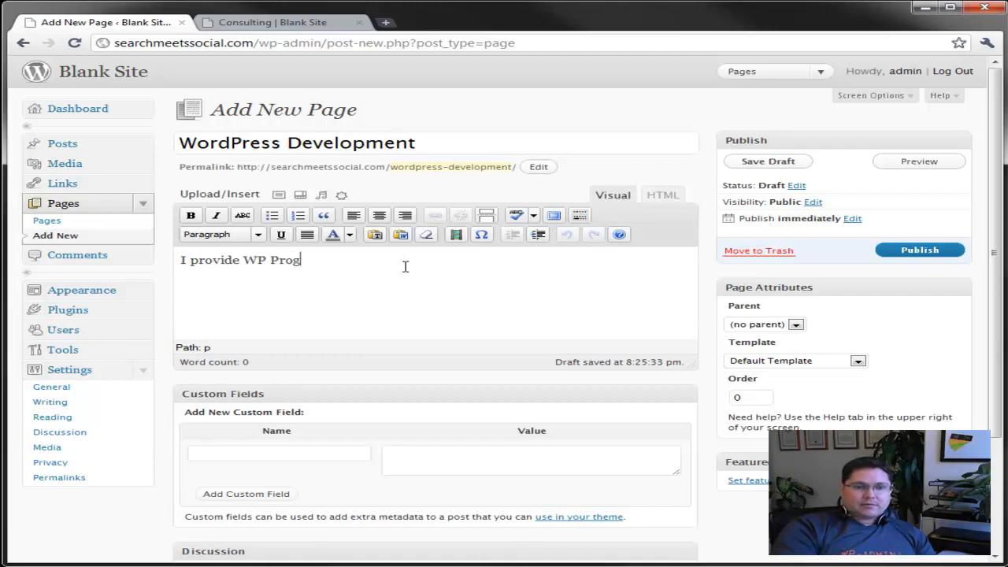
{"action": "type", "text": "I provide WP Programming Services."}
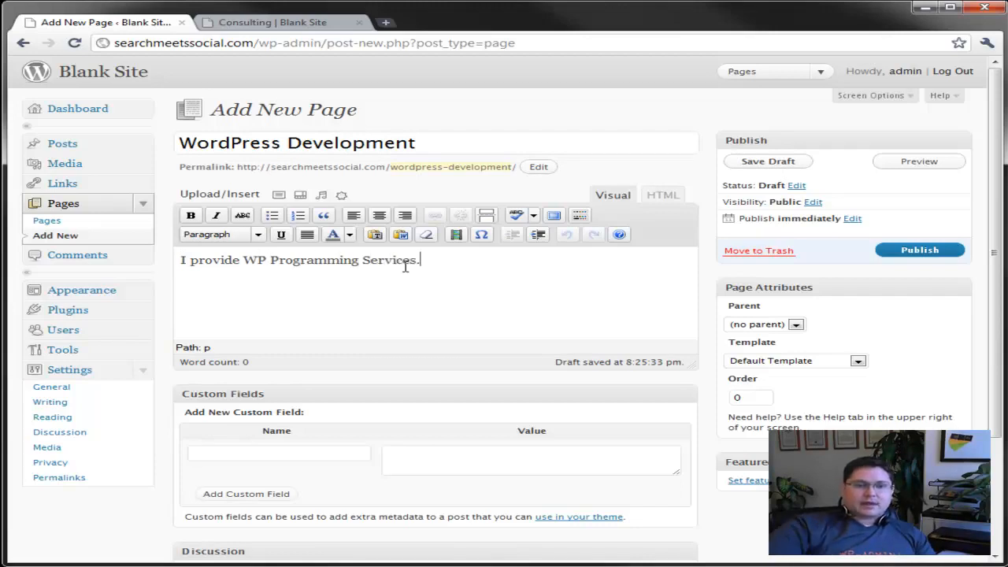
Set the WordPress Development page's order to 1 and its parent to Consulting, and publish it
{"action": "left_click", "coordinate": [754, 399]}
{"action": "type", "text": "1"}
{"action": "left_click", "coordinate": [895, 398]}
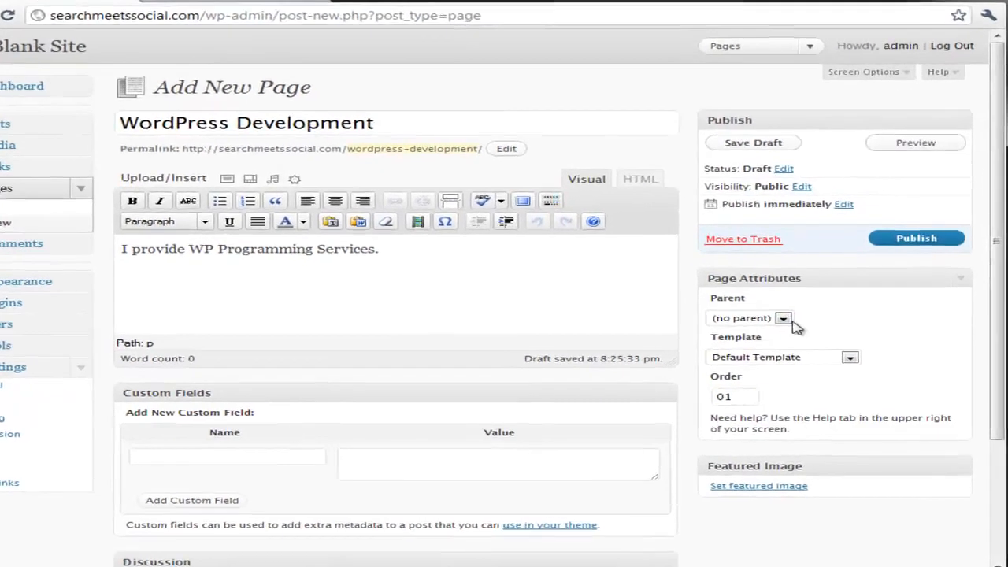
{"action": "left_click", "coordinate": [795, 325]}
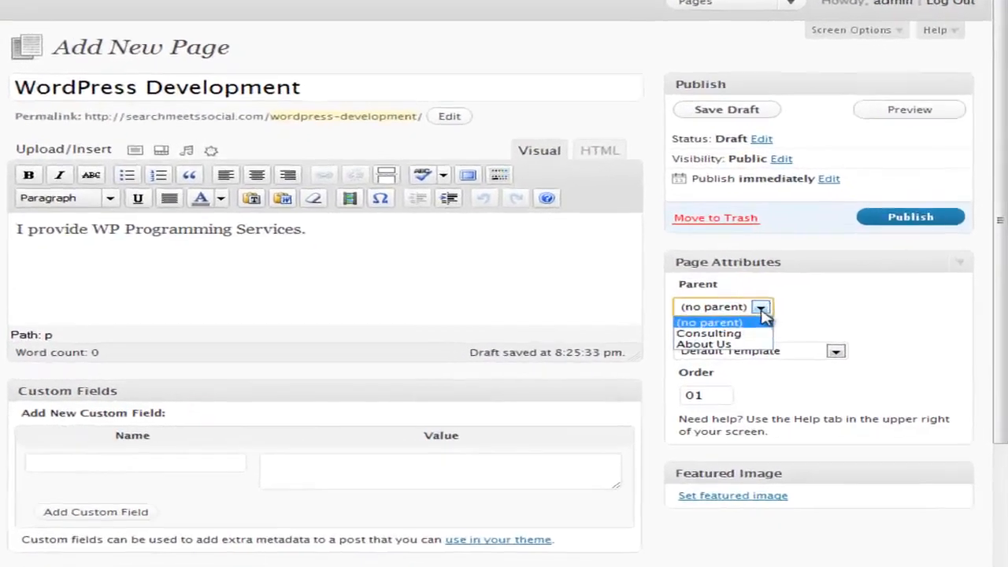
{"action": "left_click", "coordinate": [720, 323]}
{"action": "left_click", "coordinate": [871, 147]}
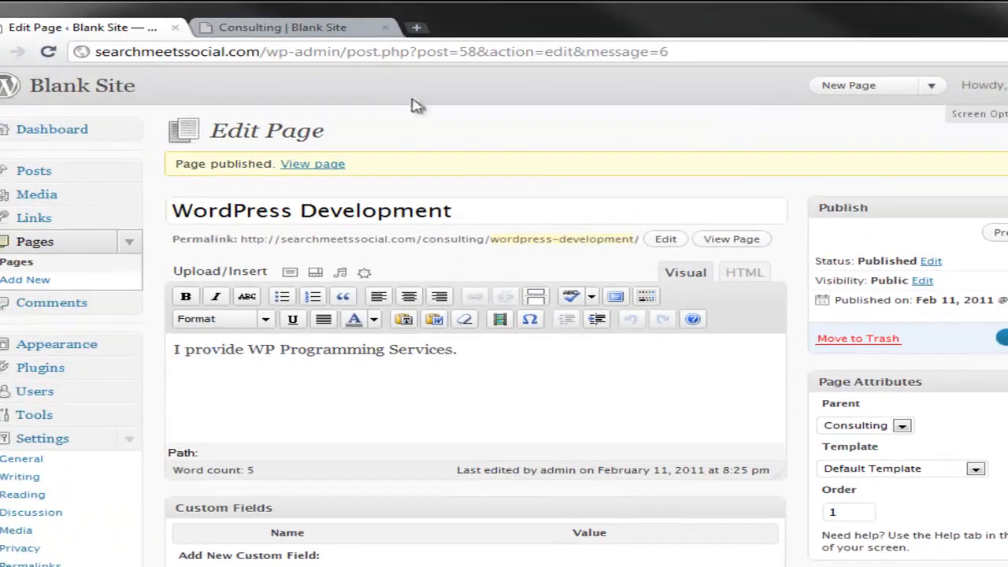
Reload the live Consulting page and open WordPress Development from the Consulting submenu
{"action": "left_click", "coordinate": [346, 32]}
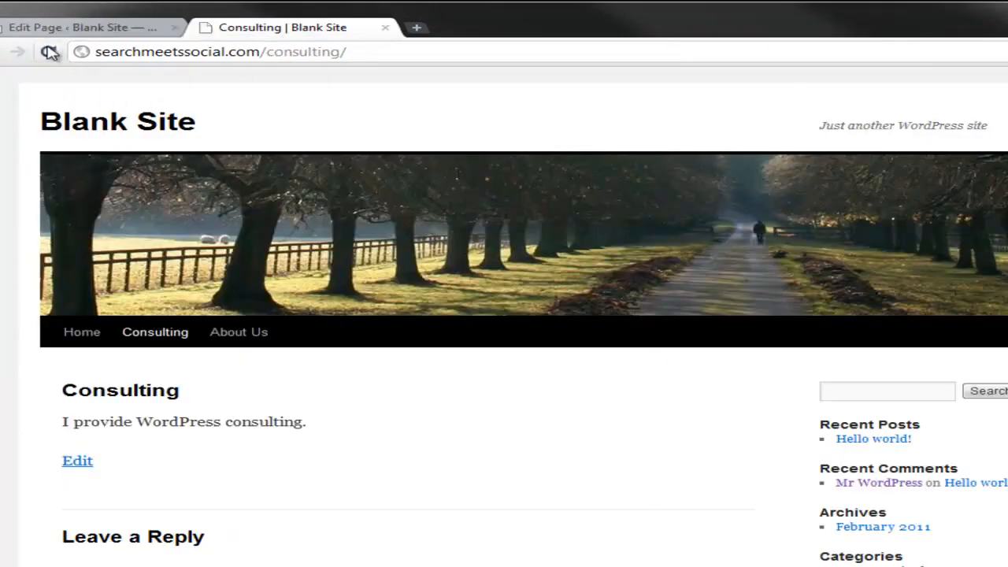
{"action": "mouse_move", "coordinate": [157, 337]}
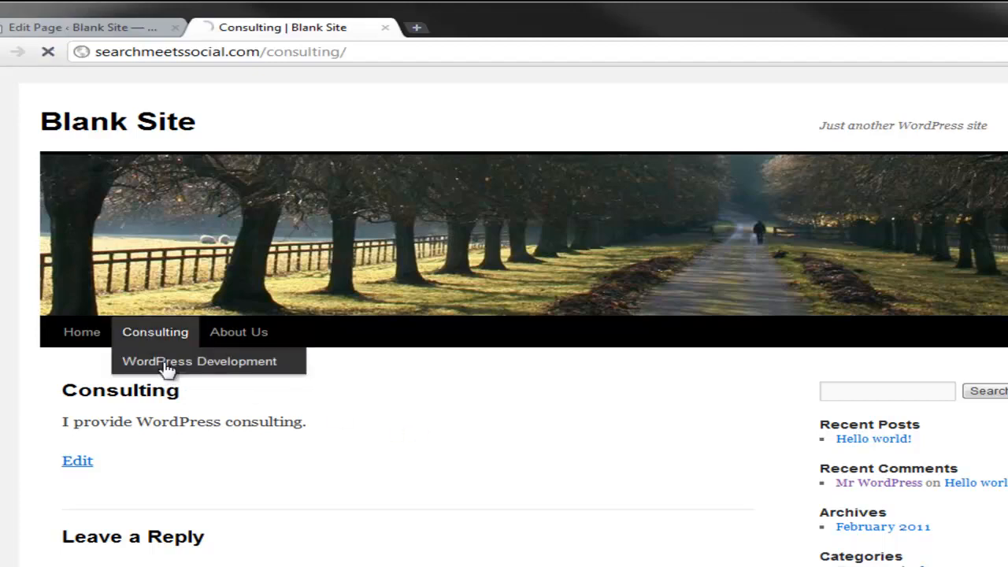
{"action": "left_click", "coordinate": [137, 362]}
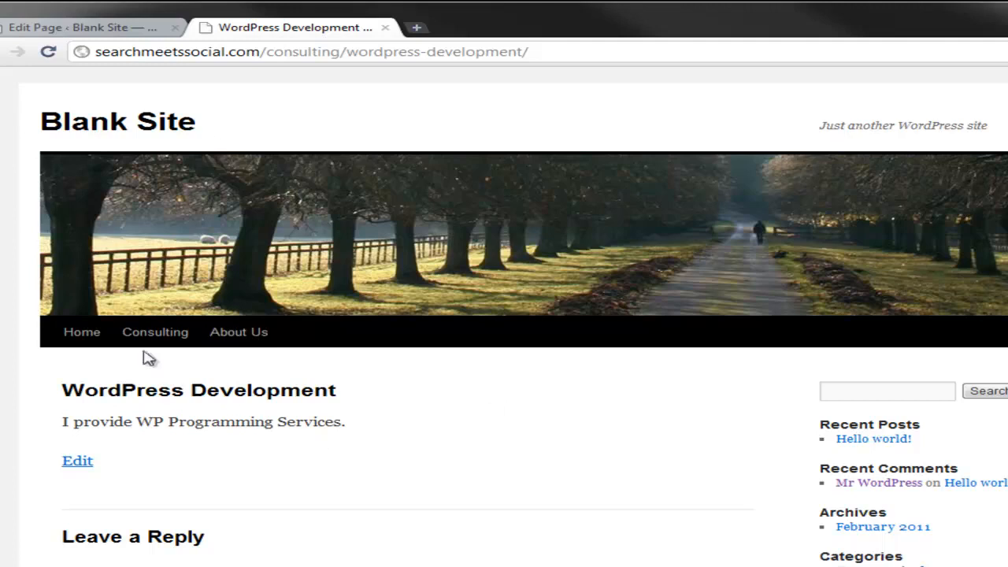
Create another new page titled "WordPress Theme" with the body text "Another service."
{"action": "left_click", "coordinate": [129, 29]}
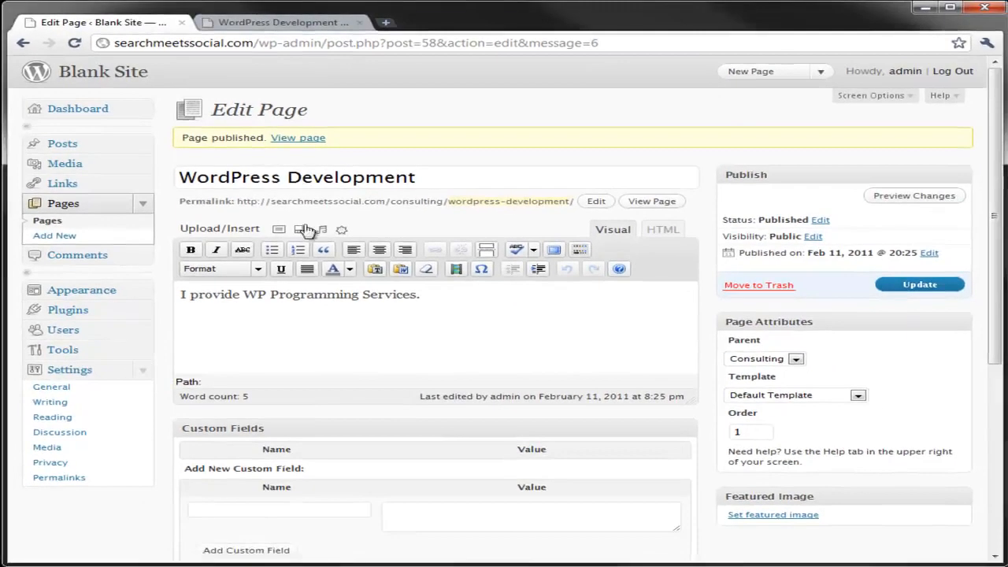
{"action": "left_click", "coordinate": [54, 235]}
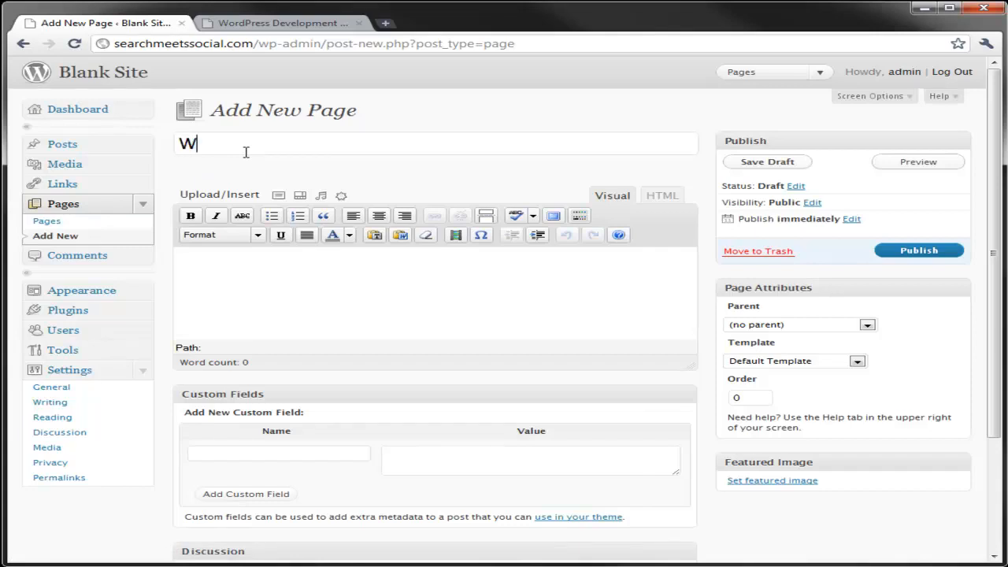
{"action": "type", "text": "WordPress The"}
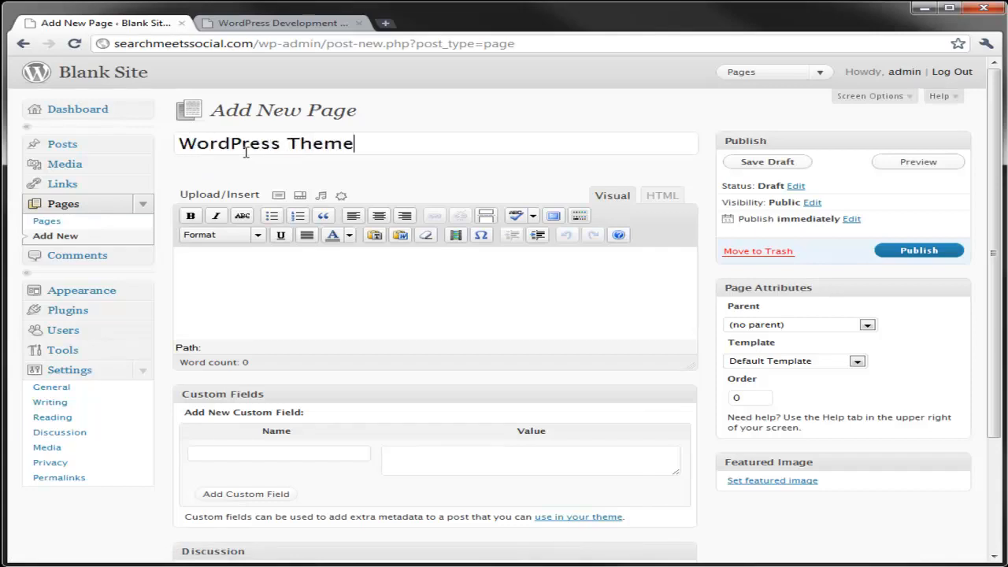
{"action": "type", "text": "me"}
{"action": "left_click", "coordinate": [383, 259]}
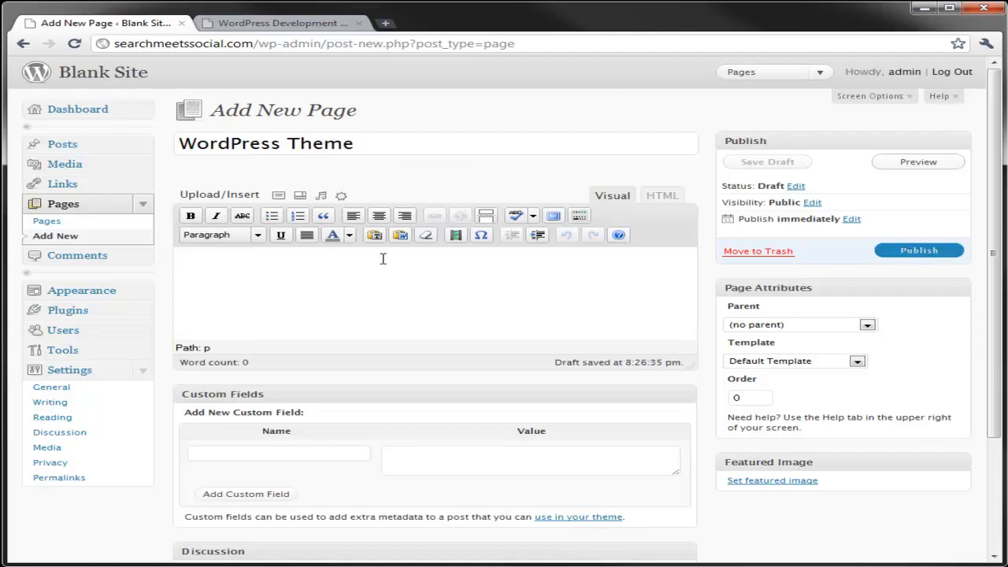
{"action": "type", "text": "E"}
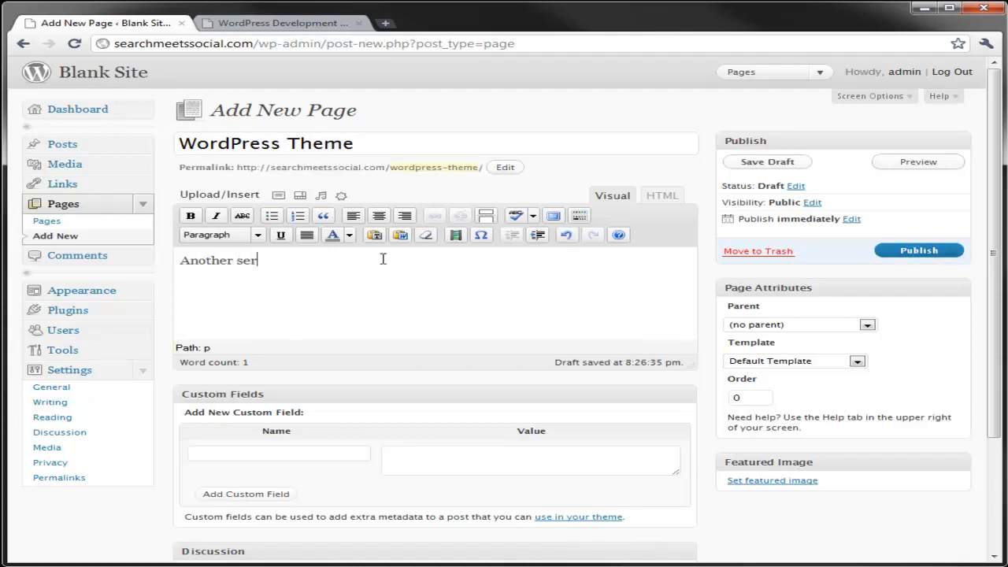
Set the WordPress Theme page's order to 2 and its parent to Consulting, and publish it
{"action": "left_click", "coordinate": [737, 396]}
{"action": "type", "text": "22"}
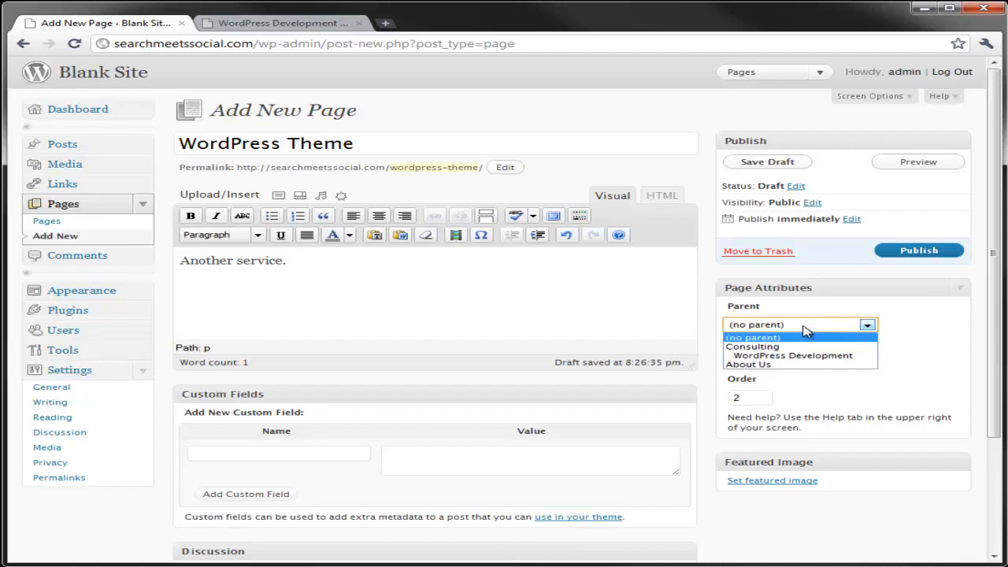
{"action": "left_click", "coordinate": [762, 347]}
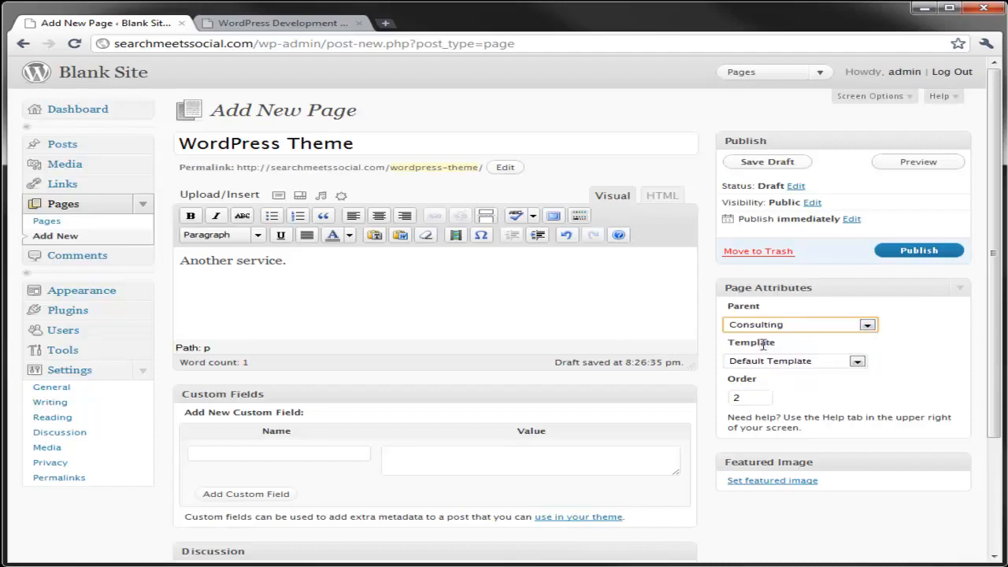
{"action": "left_click", "coordinate": [928, 252]}
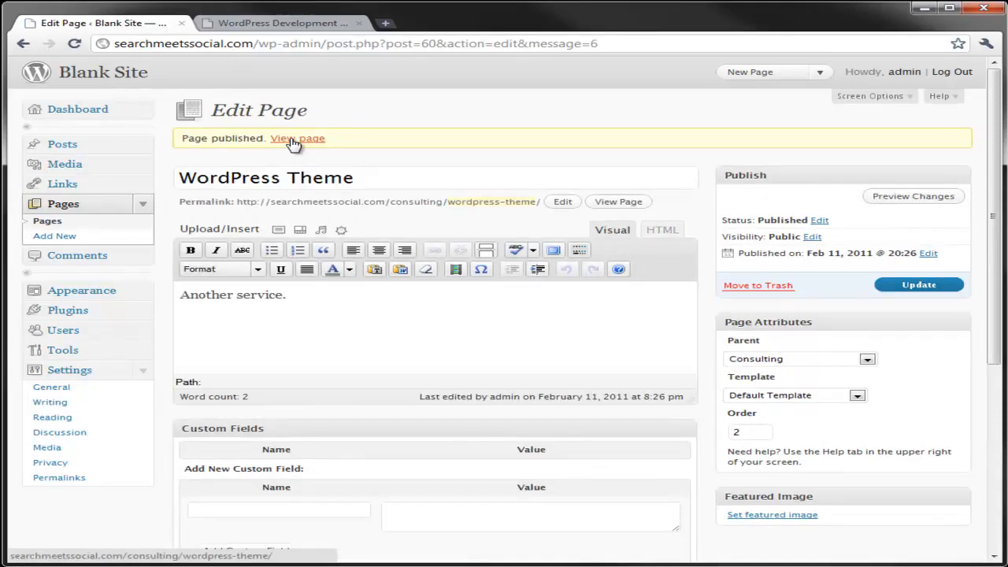
Reload the live site and visit the WordPress Theme, WordPress Development and Consulting pages through the navigation menu
{"action": "left_click", "coordinate": [272, 20]}
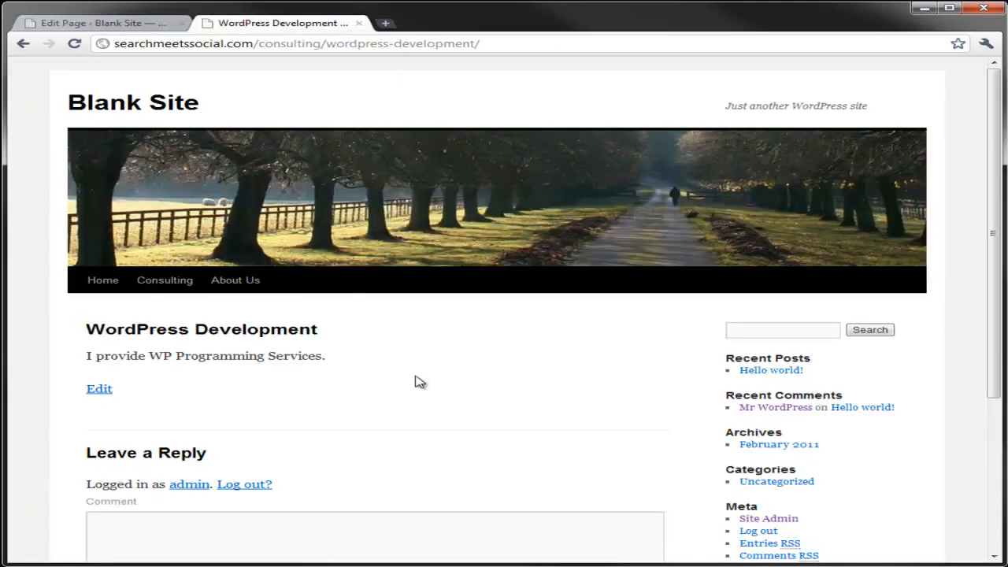
{"action": "left_click", "coordinate": [74, 43]}
{"action": "mouse_move", "coordinate": [175, 283]}
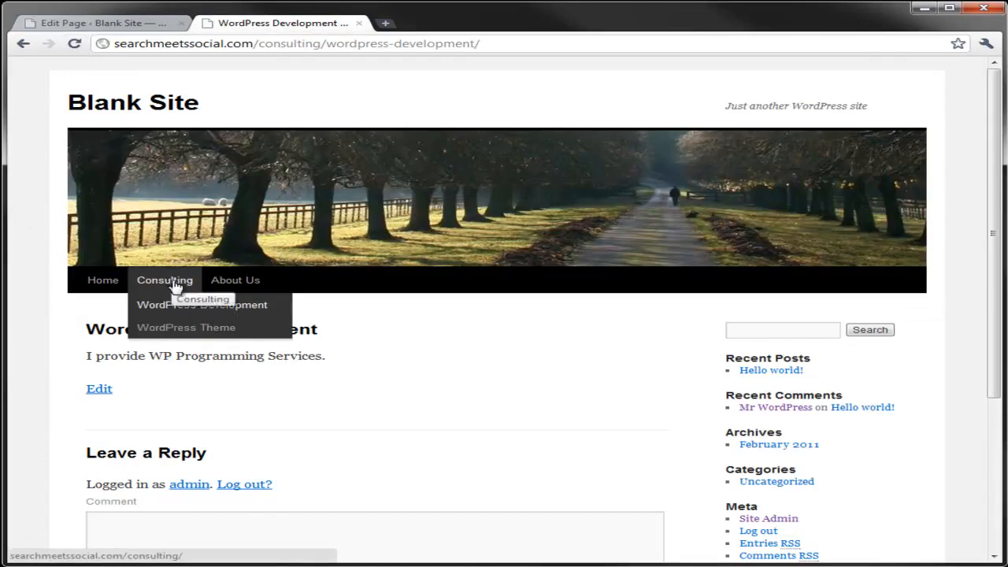
{"action": "left_click", "coordinate": [209, 334]}
{"action": "mouse_move", "coordinate": [174, 290]}
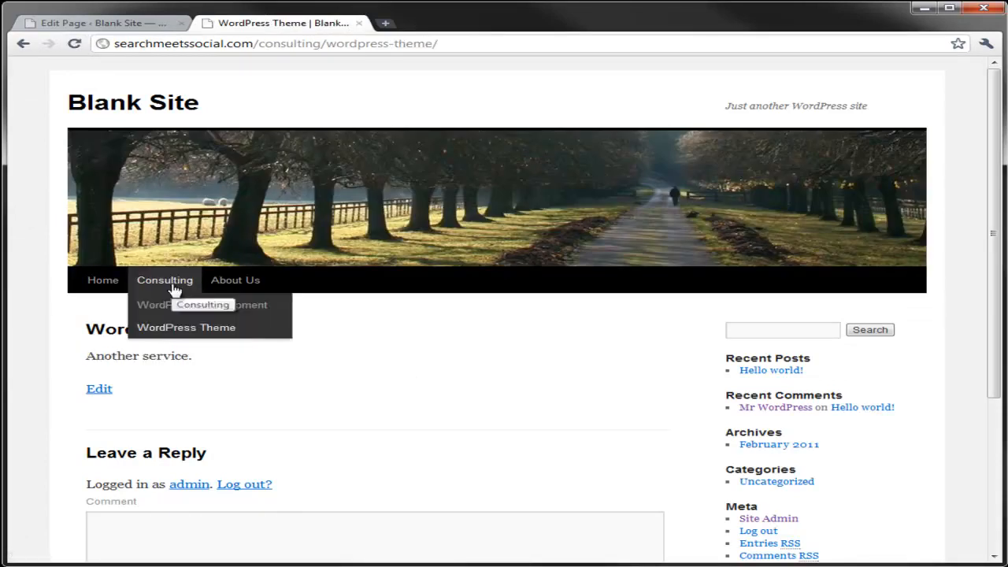
{"action": "left_click", "coordinate": [191, 310]}
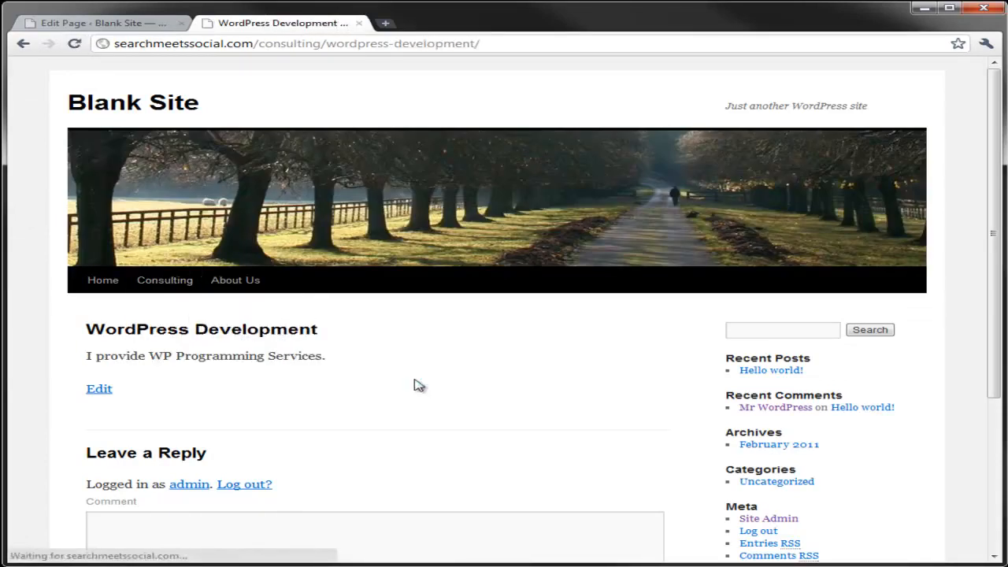
{"action": "left_click", "coordinate": [170, 284]}
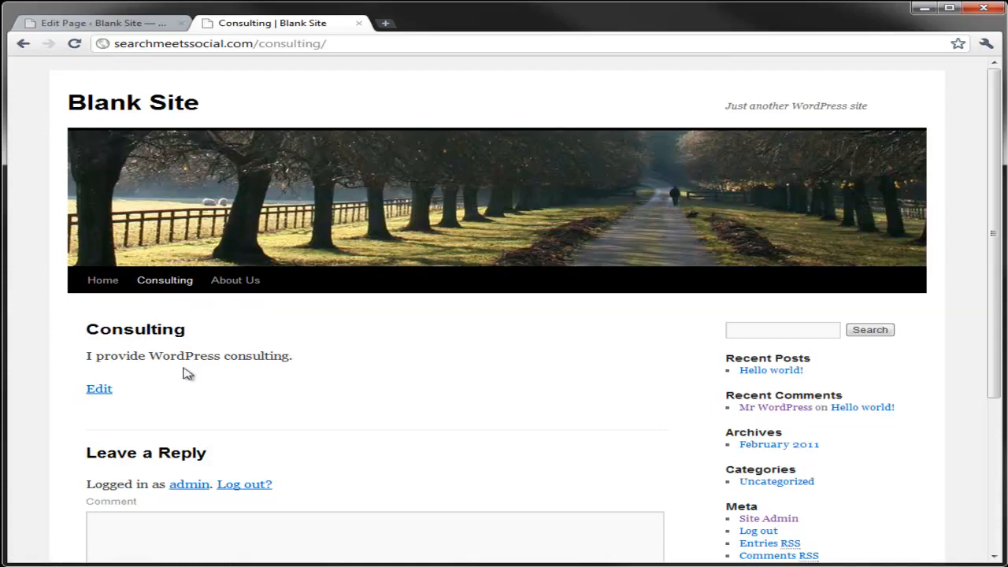
Open the Consulting page for editing and add the lines "Programming" and "I provide programming." below the existing text
{"action": "left_click", "coordinate": [106, 390]}
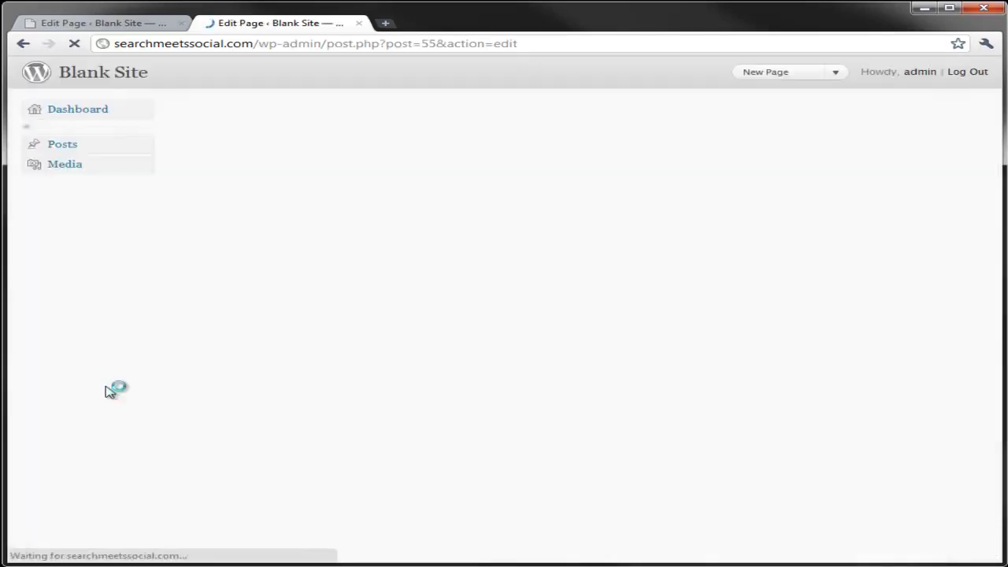
{"action": "left_click", "coordinate": [292, 300]}
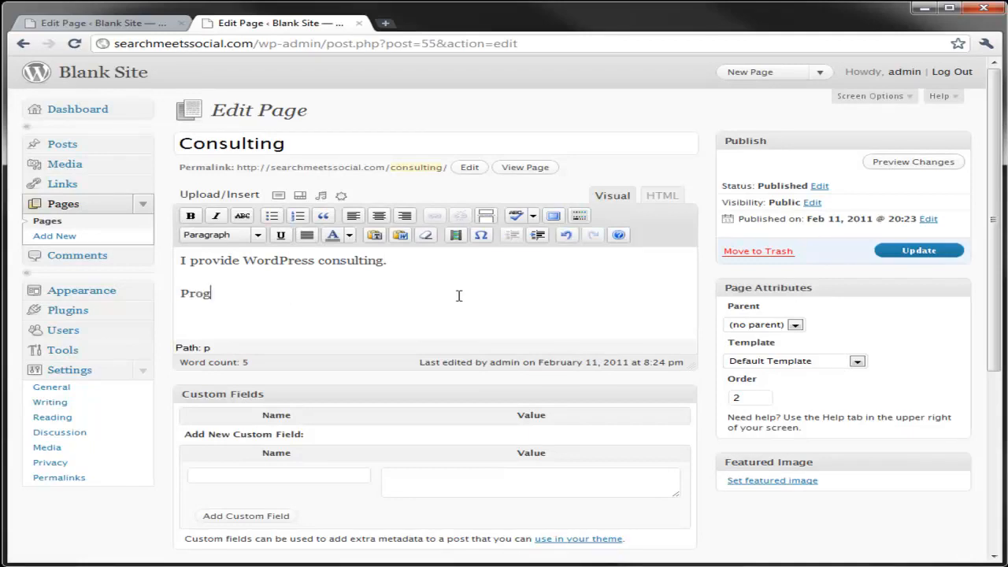
{"action": "key", "text": "Return"}
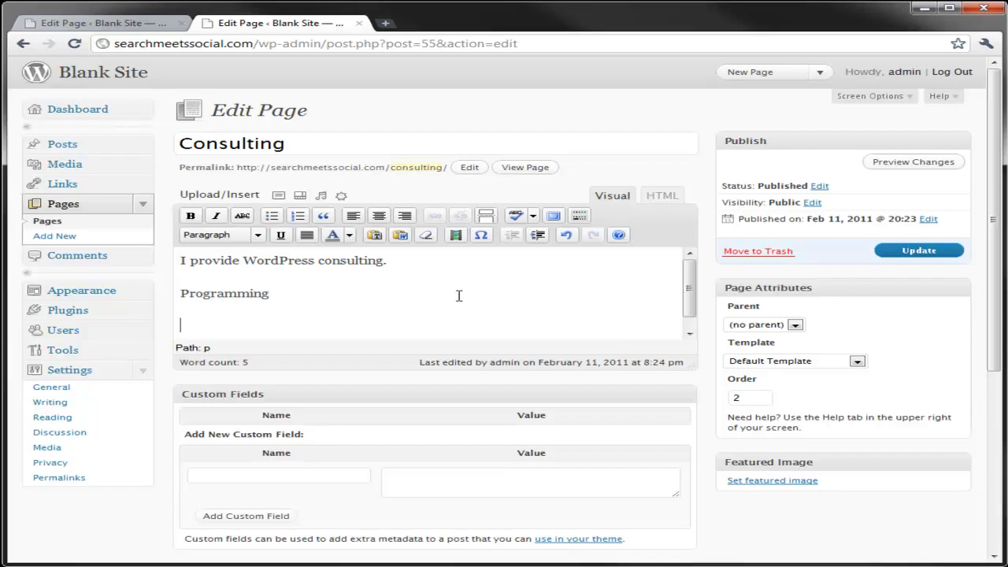
{"action": "key", "text": "BackSpace"}
{"action": "key", "text": "BackSpace"}
{"action": "key", "text": "BackSpace"}
{"action": "key", "text": "BackSpace"}
{"action": "key", "text": "BackSpace"}
{"action": "key", "text": "BackSpace"}
{"action": "key", "text": "BackSpace"}
{"action": "key", "text": "BackSpace"}
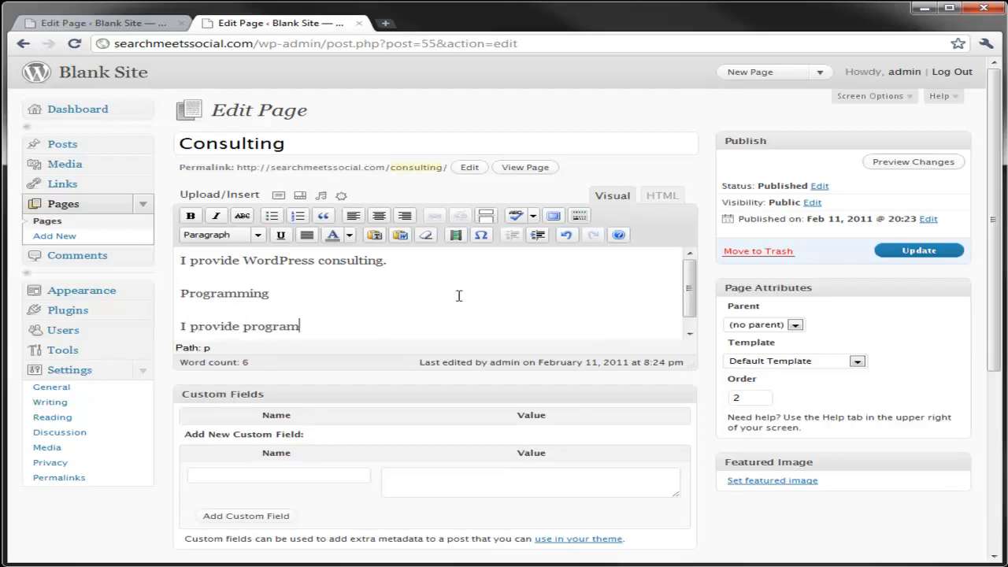
{"action": "key", "text": "Return"}
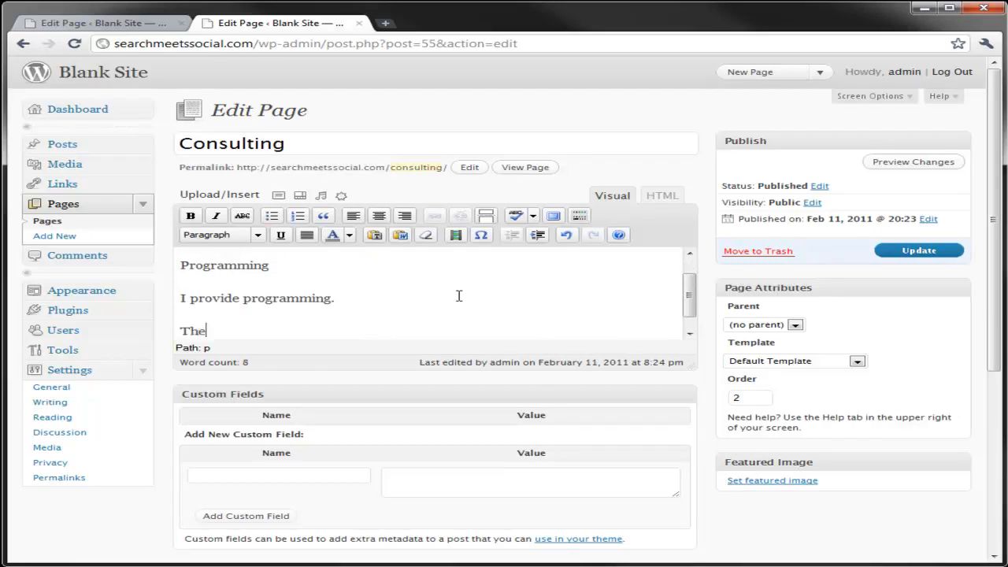
Add the lines "Theming" and "I provide theming." below the programming text
{"action": "type", "text": "Theming"}
{"action": "key", "text": "Return"}
{"action": "type", "text": "I Proivde"}
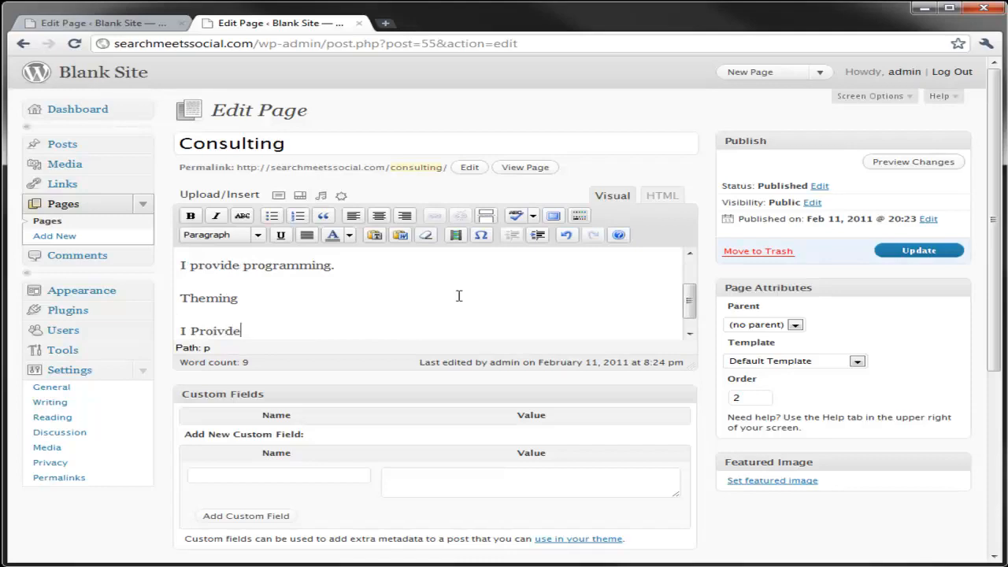
{"action": "key", "text": "BackSpace"}
{"action": "key", "text": "BackSpace"}
{"action": "key", "text": "BackSpace"}
{"action": "key", "text": "BackSpace"}
{"action": "key", "text": "BackSpace"}
{"action": "key", "text": "BackSpace"}
{"action": "key", "text": "BackSpace"}
{"action": "key", "text": "BackSpace"}
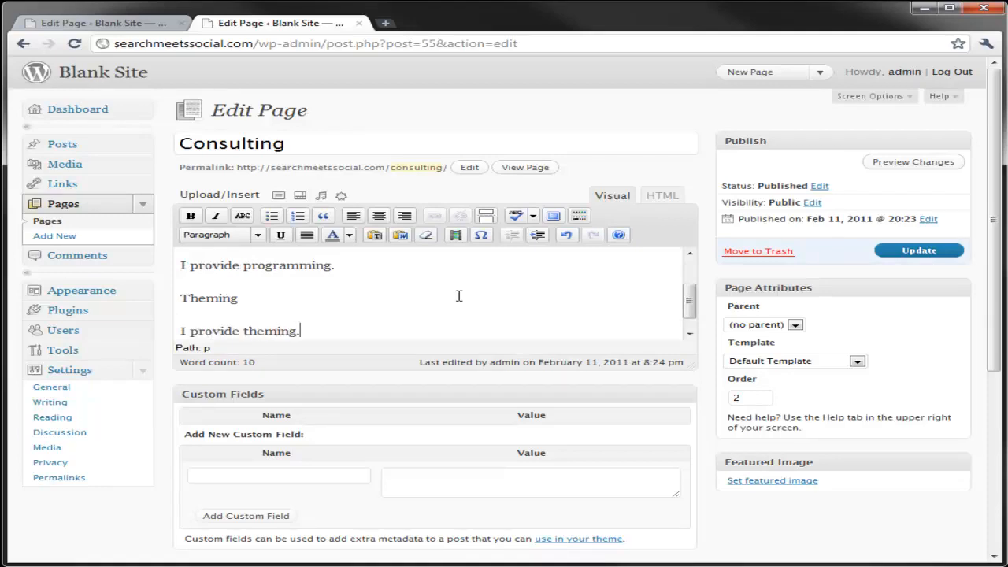
Enlarge the content editor and format the "Programming" and "Theming" lines as Heading 2
{"action": "scroll", "coordinate": [451, 299], "scroll_direction": "up", "scroll_amount": 2}
{"action": "left_click_drag", "start_coordinate": [692, 363], "coordinate": [701, 463]}
{"action": "left_click_drag", "start_coordinate": [298, 291], "coordinate": [180, 293]}
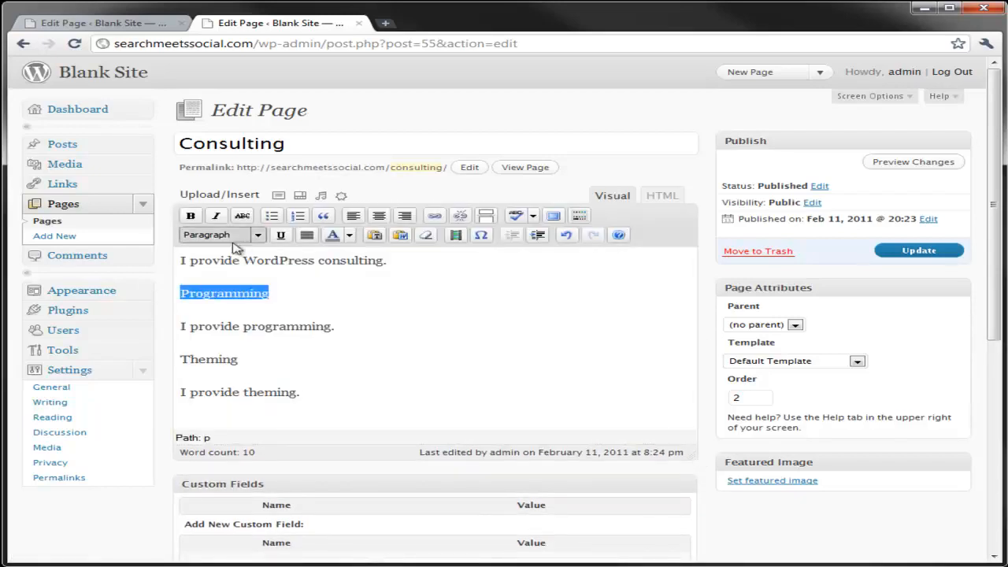
{"action": "left_click", "coordinate": [257, 234]}
{"action": "left_click", "coordinate": [247, 337]}
{"action": "left_click_drag", "start_coordinate": [263, 364], "coordinate": [178, 364]}
{"action": "left_click", "coordinate": [261, 236]}
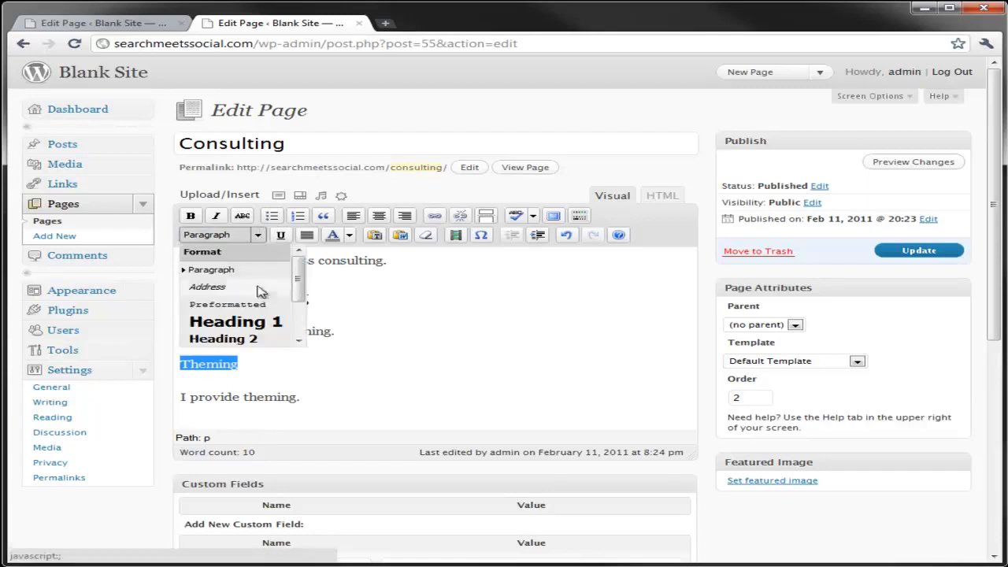
{"action": "left_click", "coordinate": [248, 338]}
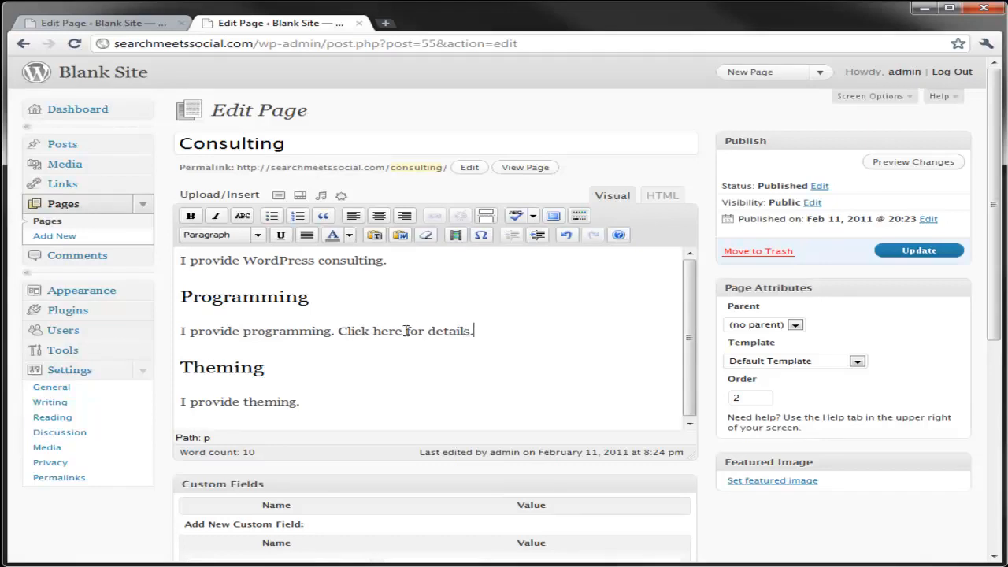
Add "Click here for details." after "I provide programming.", update the Consulting page, and view it on the live site
{"action": "left_click_drag", "start_coordinate": [339, 330], "coordinate": [471, 332]}
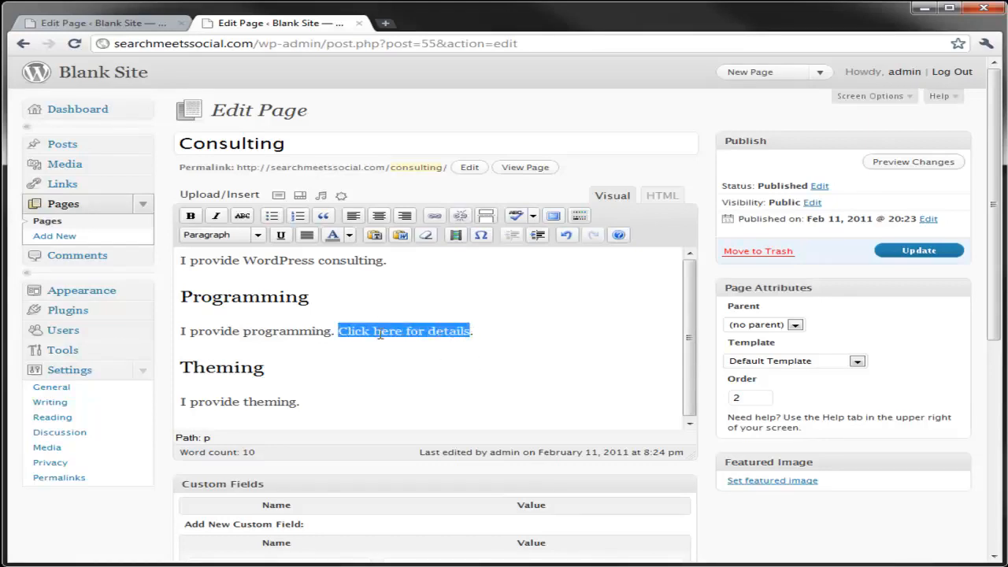
{"action": "left_click", "coordinate": [880, 250]}
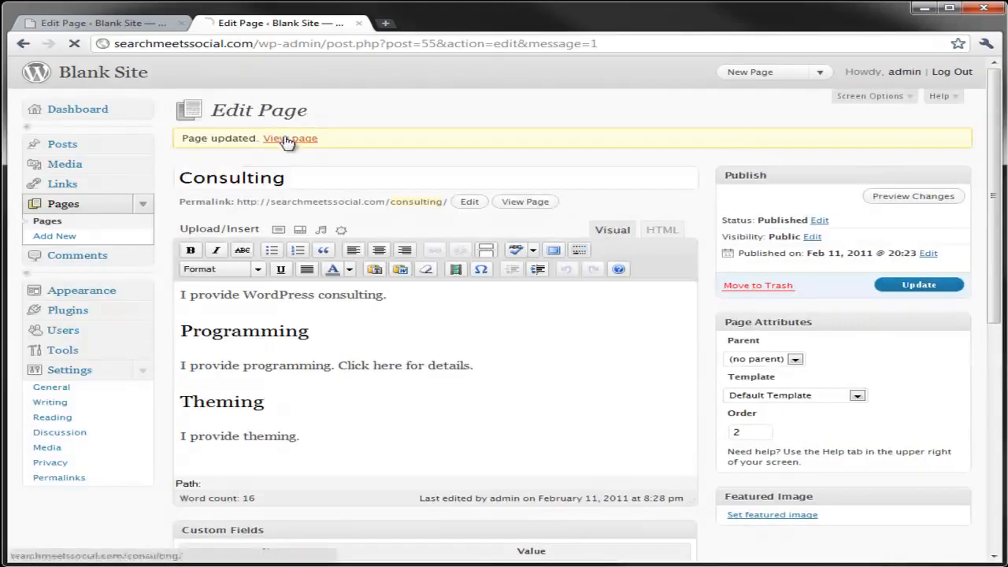
{"action": "left_click", "coordinate": [288, 140]}
{"action": "scroll", "coordinate": [291, 237], "scroll_direction": "down", "scroll_amount": 1}
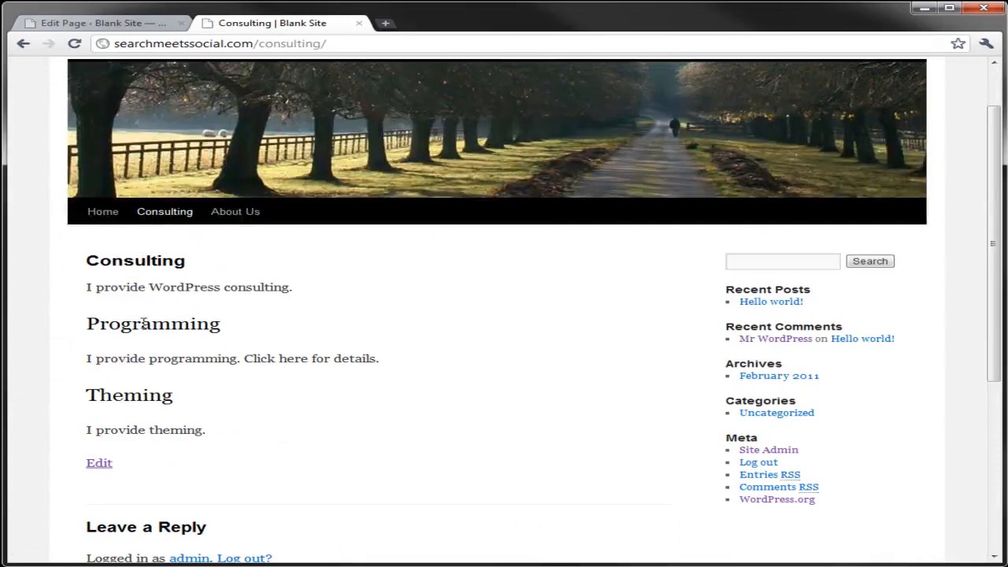
Open the WordPress Development child page on the live site and copy its address path /consulting/wordpress-development/
{"action": "double_click", "coordinate": [111, 323]}
{"action": "left_click", "coordinate": [368, 358]}
{"action": "left_click_drag", "start_coordinate": [376, 358], "coordinate": [245, 354]}
{"action": "mouse_move", "coordinate": [168, 214]}
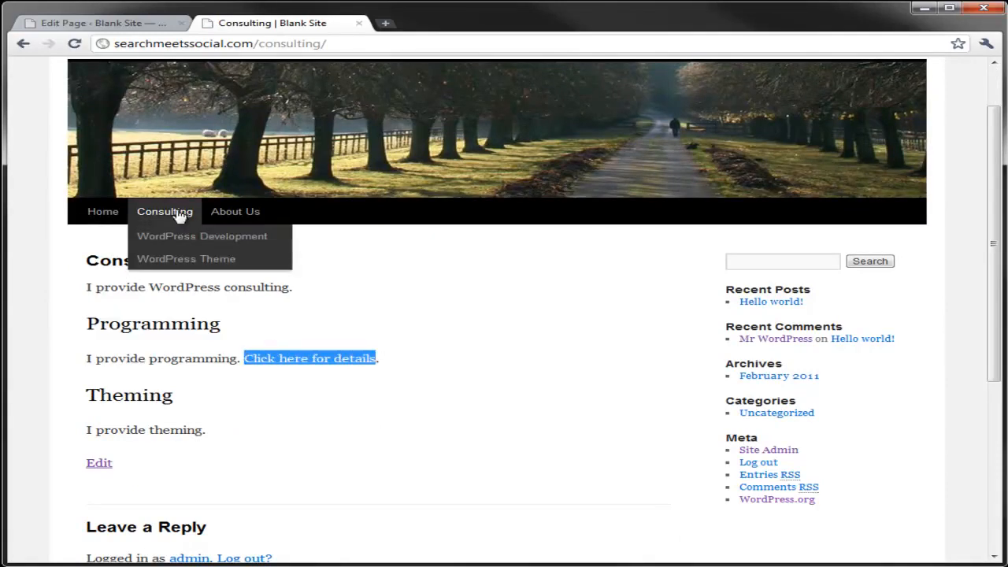
{"action": "left_click", "coordinate": [191, 238]}
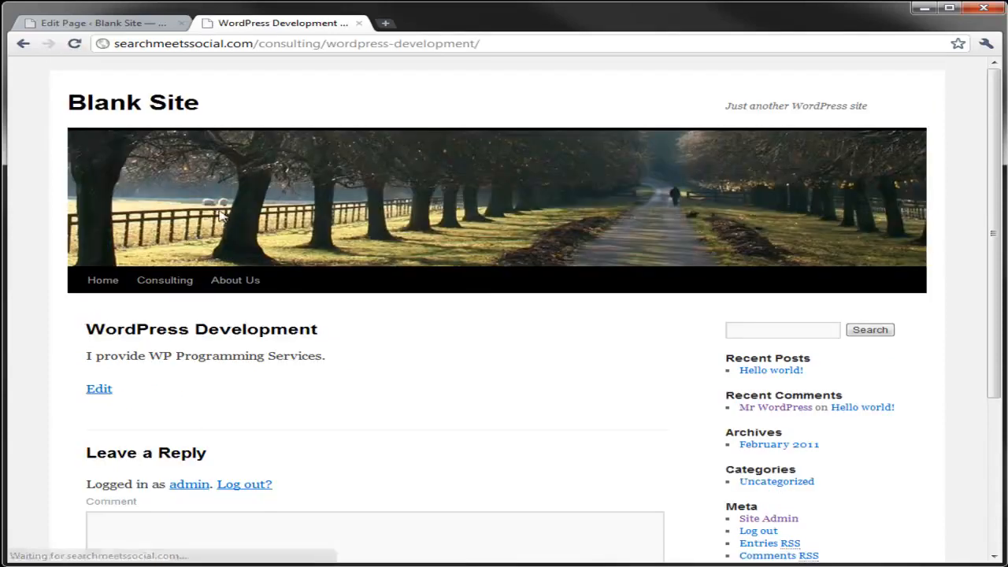
{"action": "left_click", "coordinate": [477, 43]}
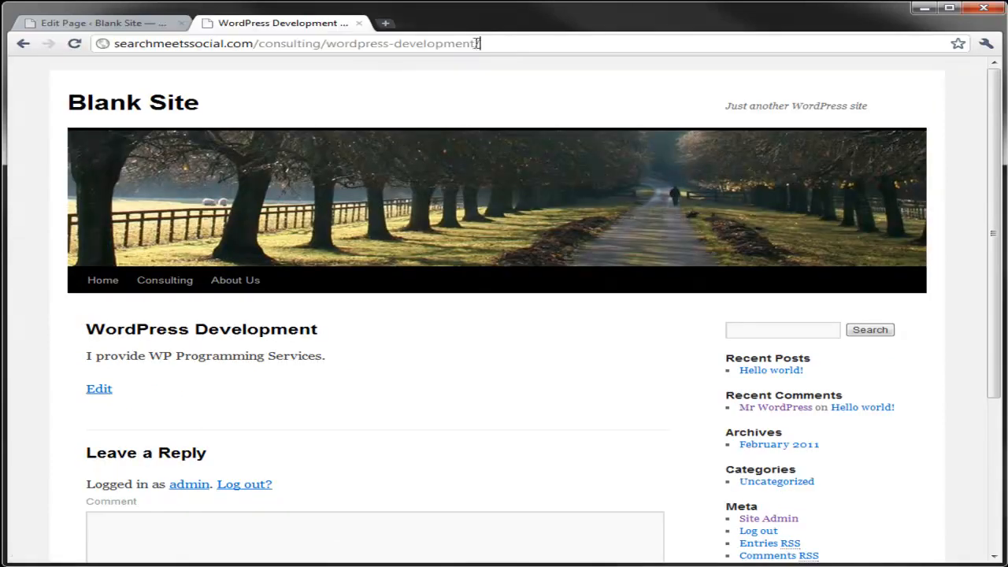
{"action": "left_click_drag", "start_coordinate": [517, 43], "coordinate": [260, 44]}
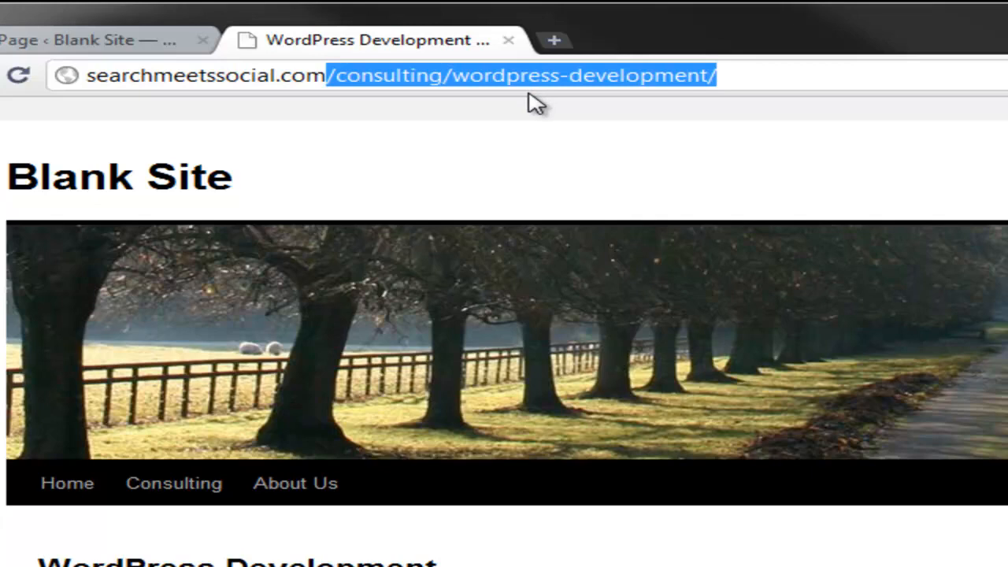
{"action": "key", "text": "ctrl+c"}
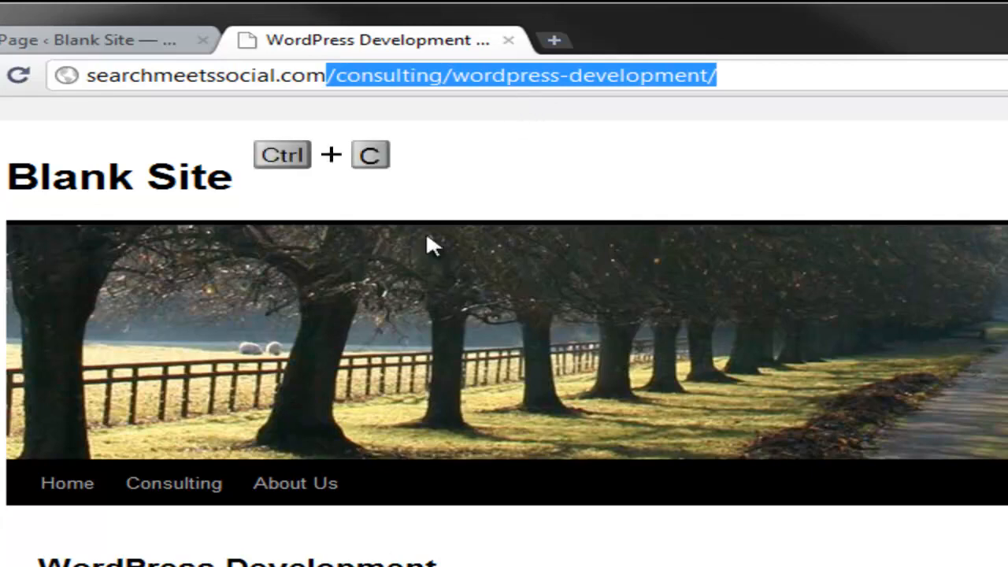
{"action": "right_click", "coordinate": [477, 83]}
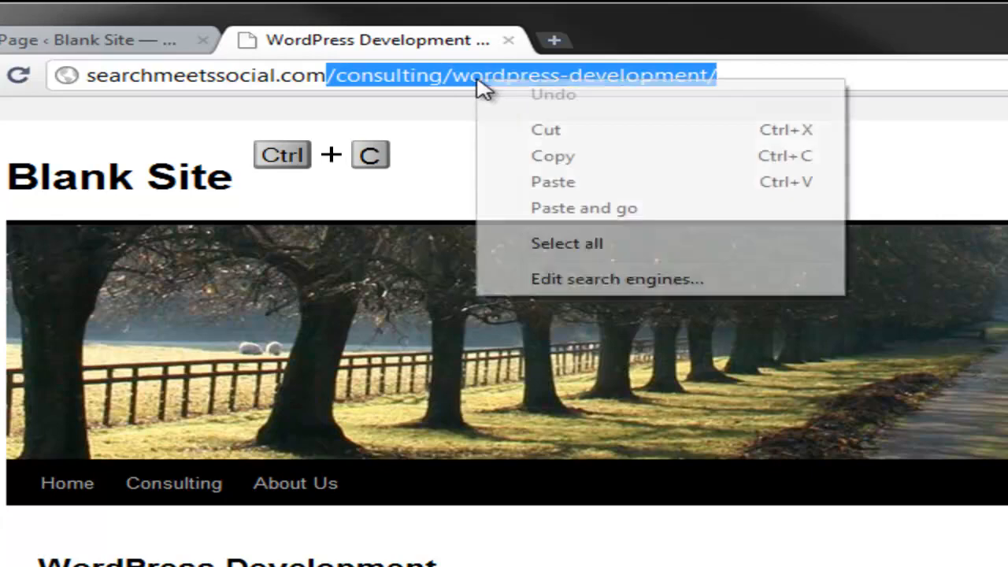
{"action": "left_click", "coordinate": [534, 158]}
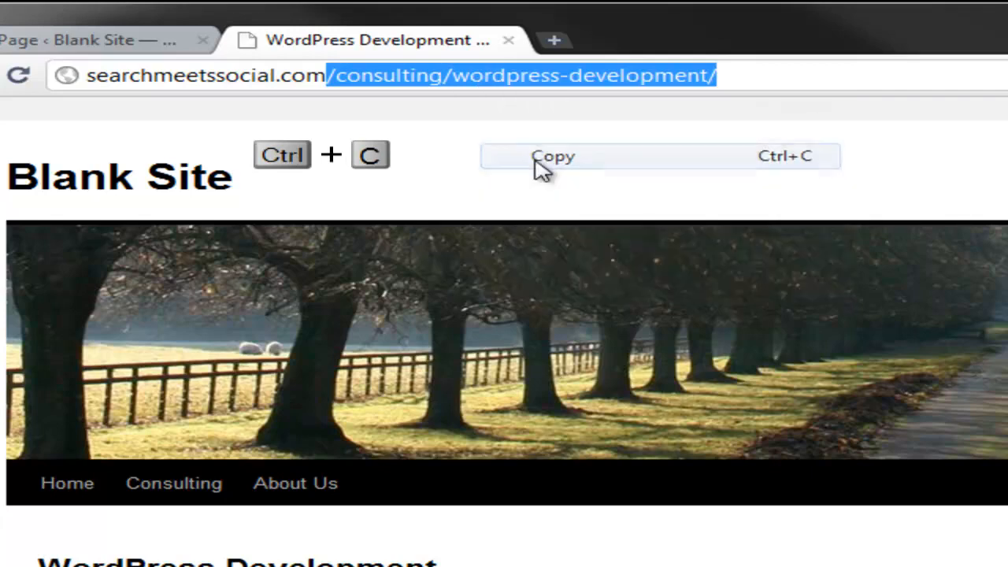
Close the WordPress Theme editing tab and open the Consulting page for editing from the live site
{"action": "left_click", "coordinate": [64, 45]}
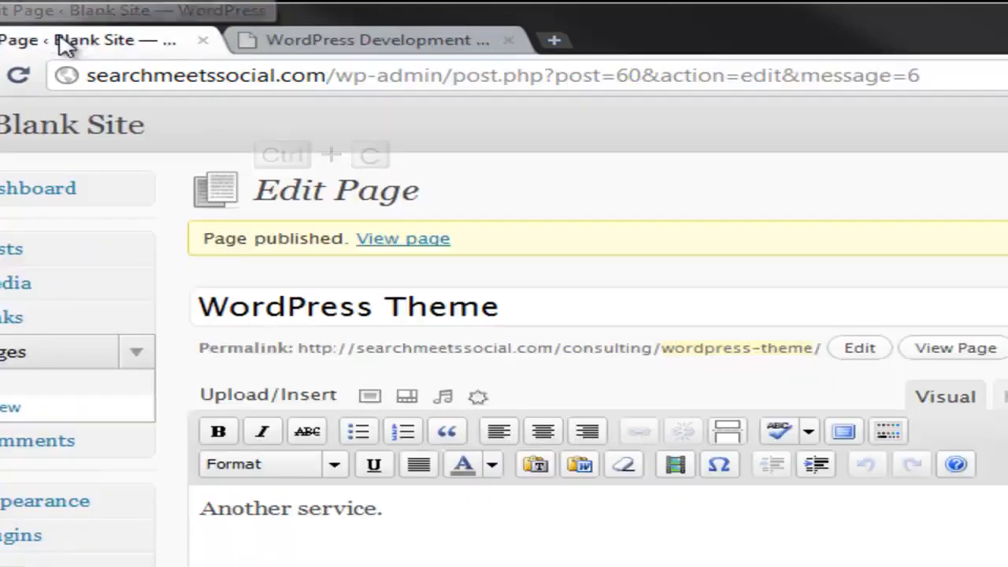
{"action": "left_click", "coordinate": [203, 40]}
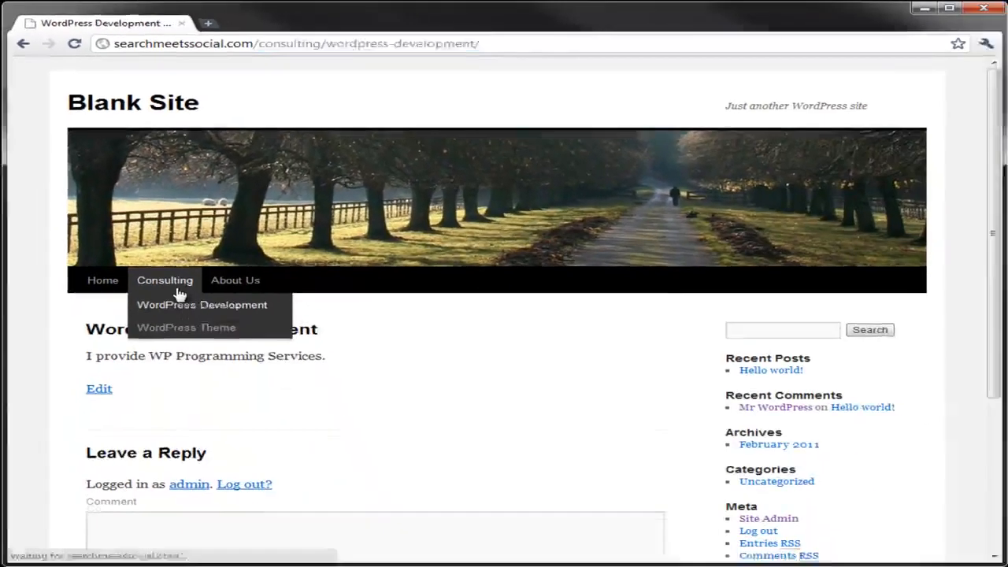
{"action": "left_click", "coordinate": [196, 472]}
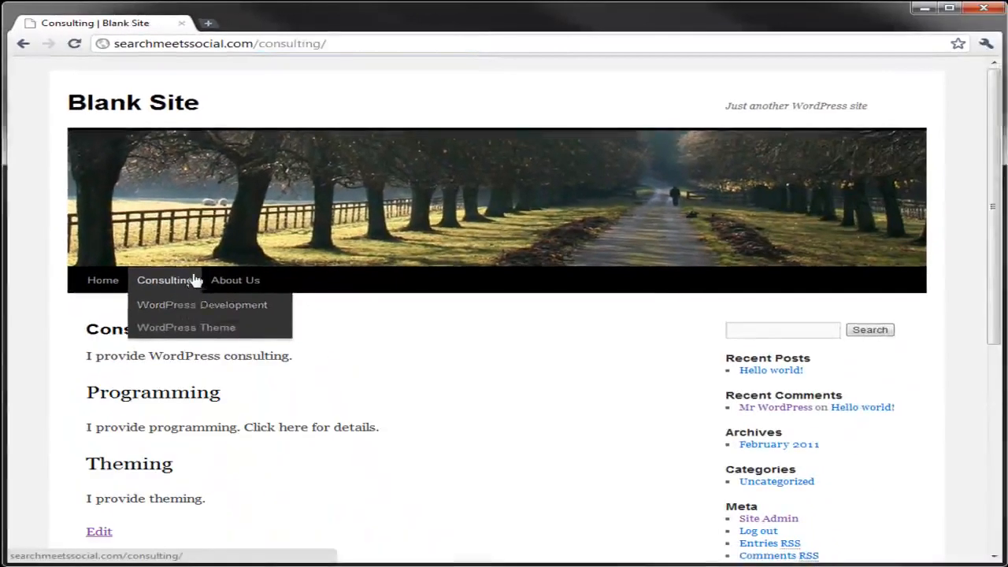
{"action": "left_click", "coordinate": [99, 536]}
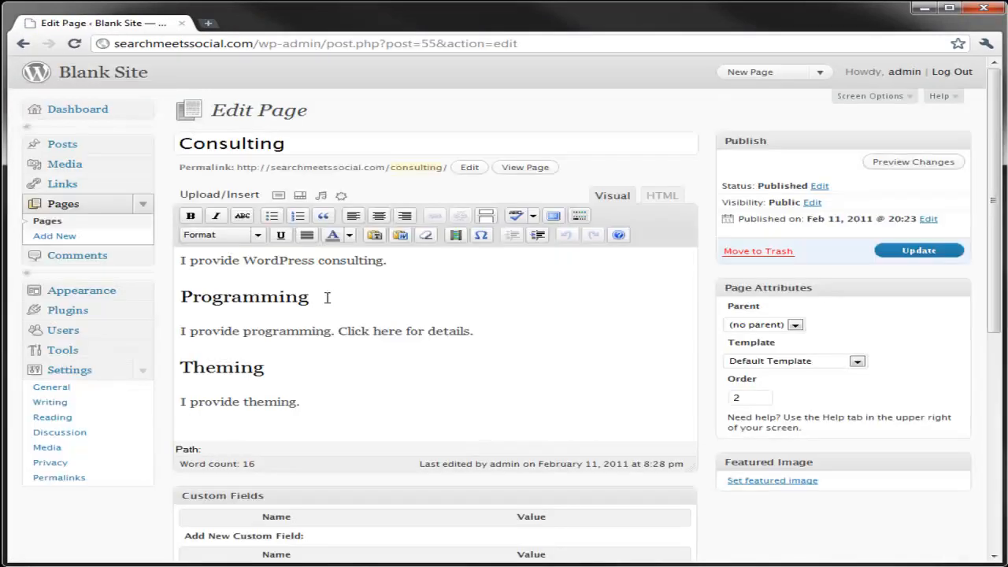
Link the text "Click here for details" to the copied path /consulting/wordpress-development/
{"action": "left_click_drag", "start_coordinate": [466, 331], "coordinate": [347, 330]}
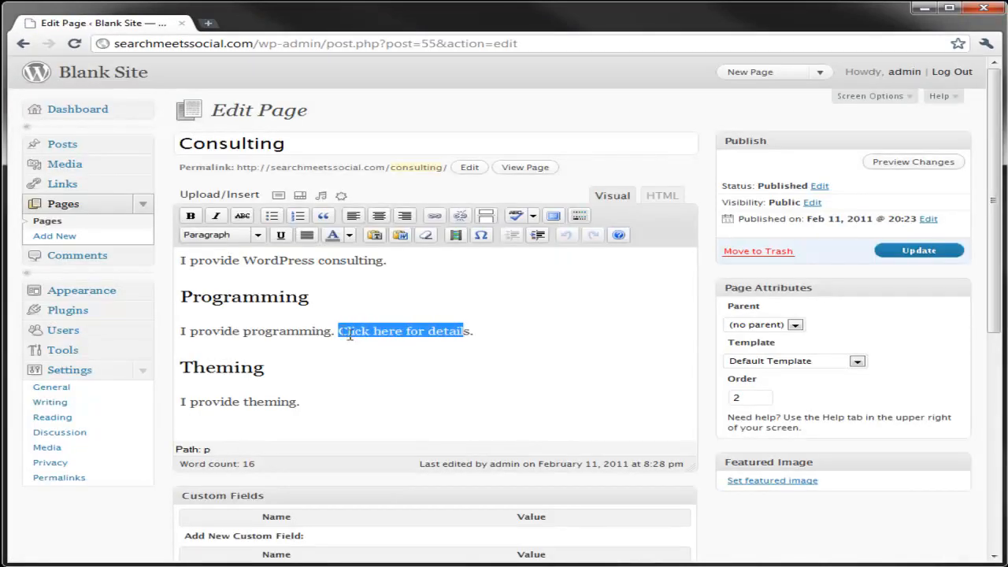
{"action": "left_click_drag", "start_coordinate": [472, 331], "coordinate": [339, 332]}
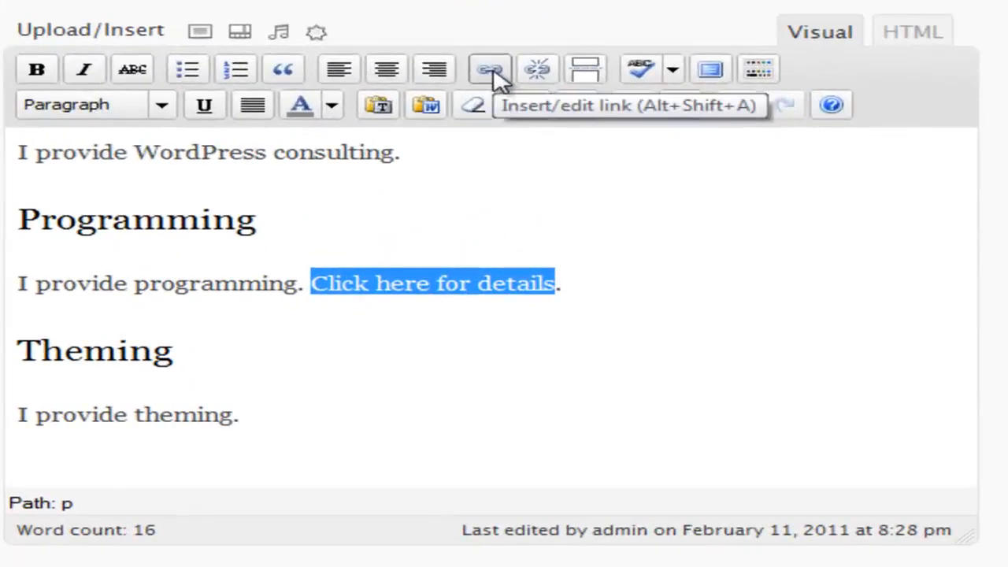
{"action": "left_click", "coordinate": [490, 69]}
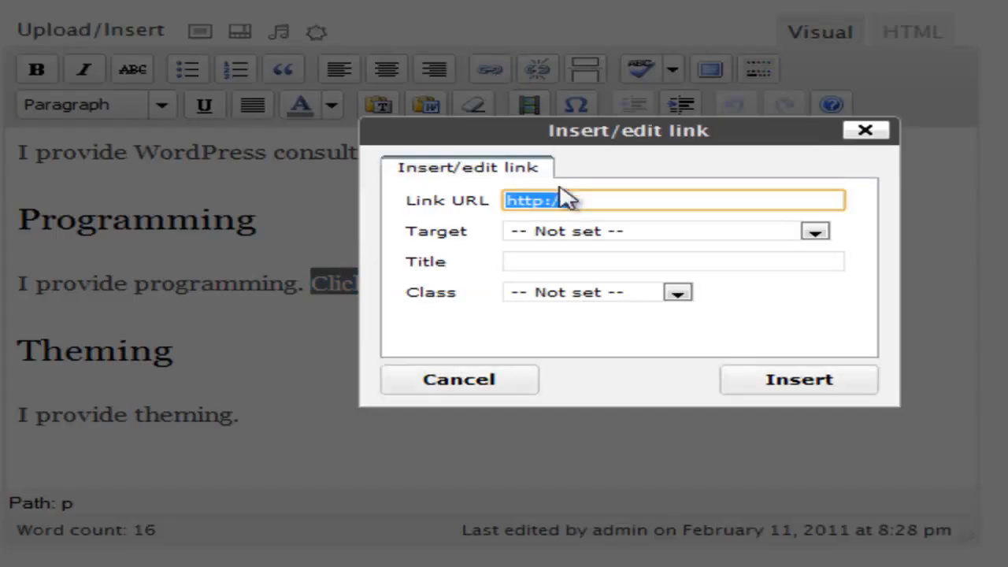
{"action": "key", "text": "ctrl+v"}
{"action": "left_click_drag", "start_coordinate": [643, 200], "coordinate": [496, 211]}
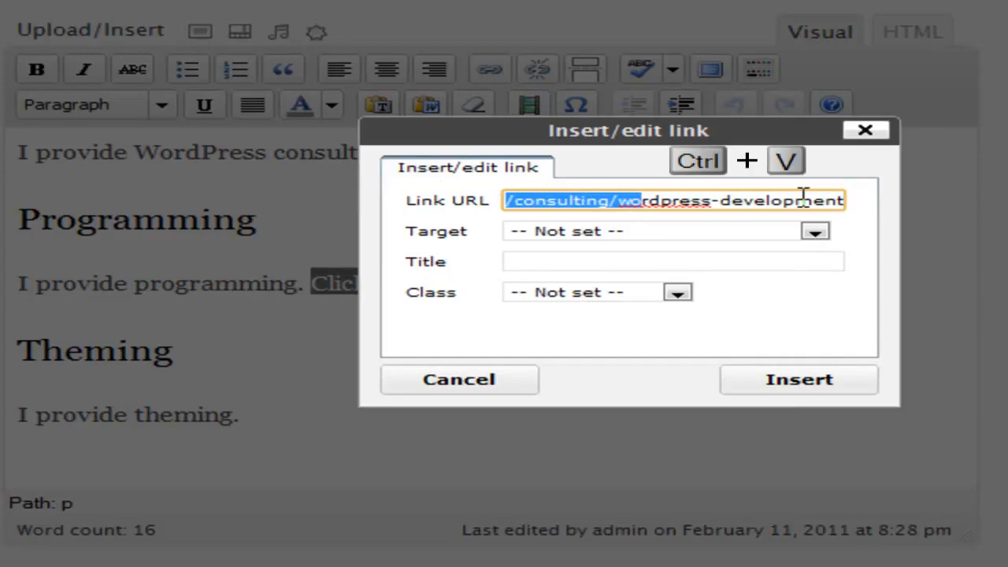
{"action": "left_click", "coordinate": [774, 381]}
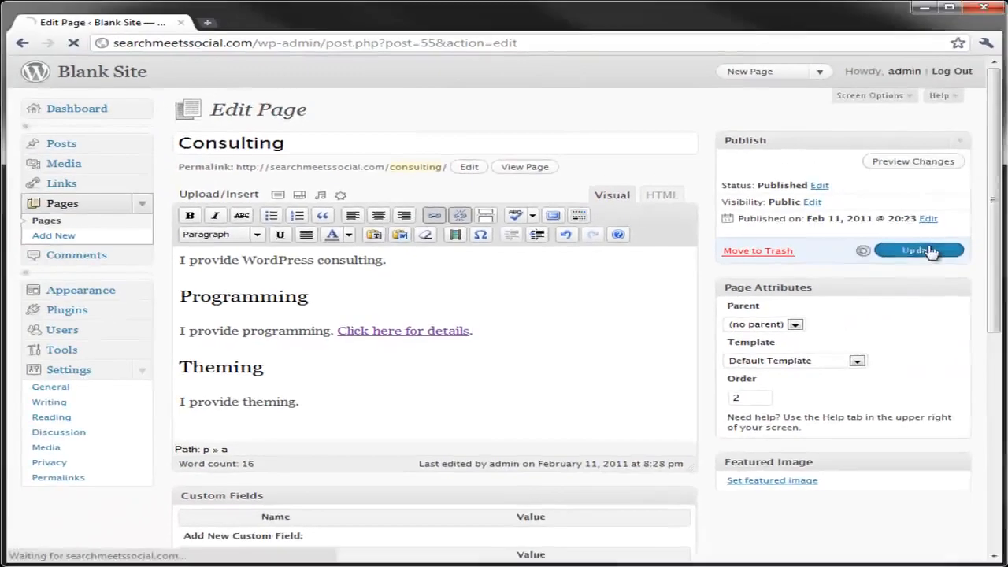
Update the Consulting page, view it in a new tab, and follow the "Click here for details" link
{"action": "left_click", "coordinate": [1000, 219]}
{"action": "right_click", "coordinate": [304, 139]}
{"action": "left_click", "coordinate": [323, 150]}
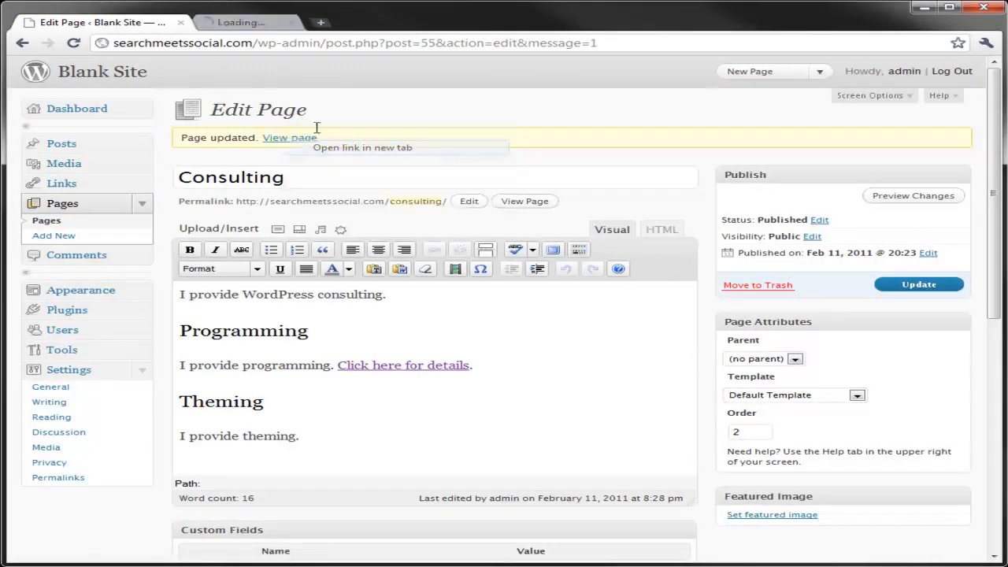
{"action": "left_click", "coordinate": [252, 23]}
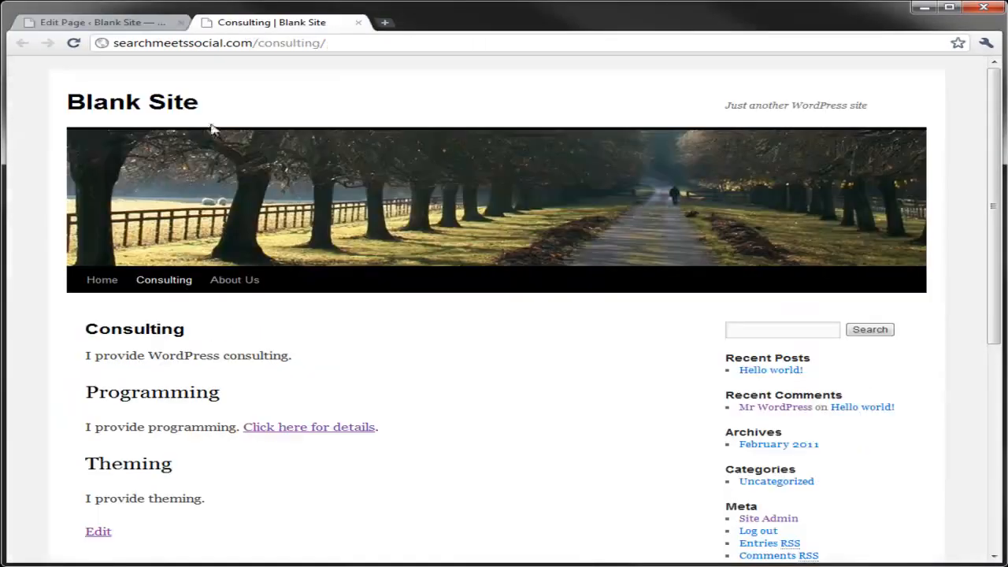
{"action": "left_click", "coordinate": [291, 430]}
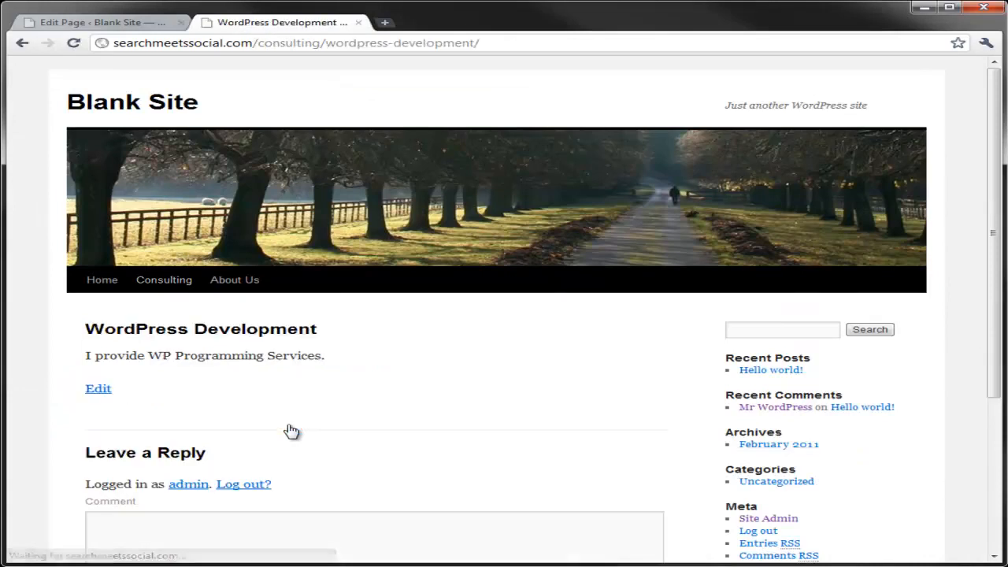
{"action": "mouse_move", "coordinate": [166, 289]}
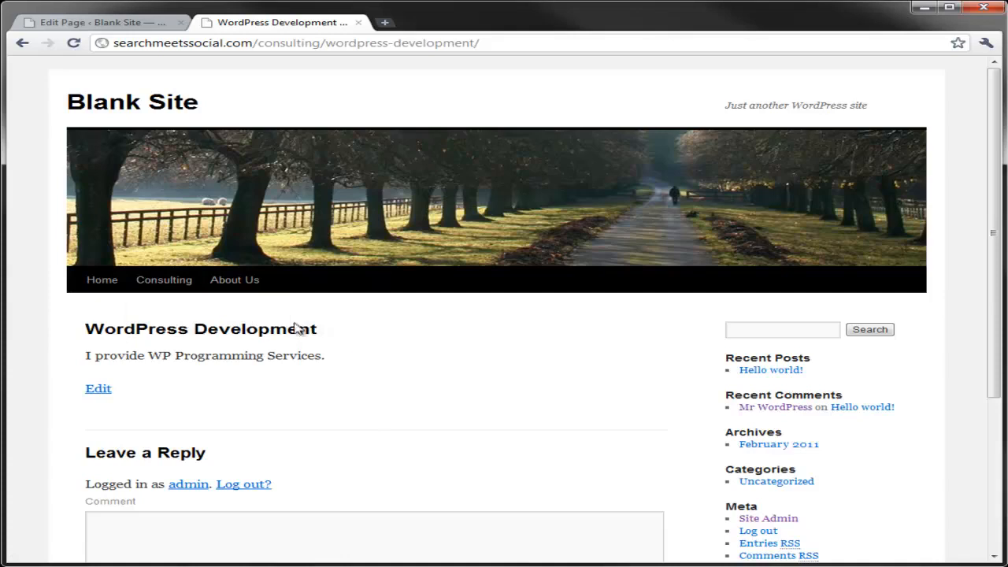
Return to the Consulting page editor and start inserting a link on the text "I provide theming"
{"action": "left_click", "coordinate": [110, 24]}
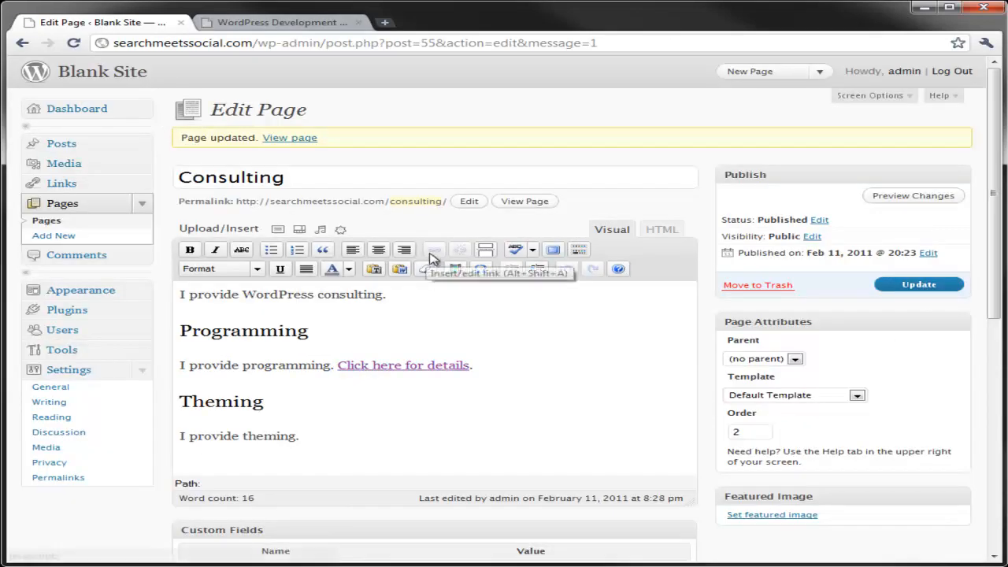
{"action": "double_click", "coordinate": [292, 434]}
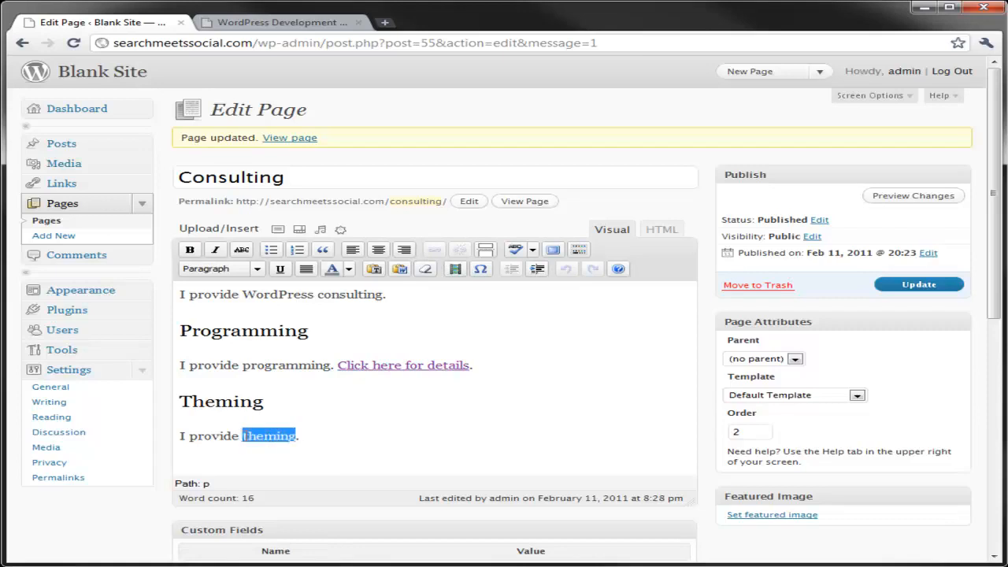
{"action": "left_click", "coordinate": [255, 435]}
{"action": "left_click_drag", "start_coordinate": [292, 435], "coordinate": [166, 438]}
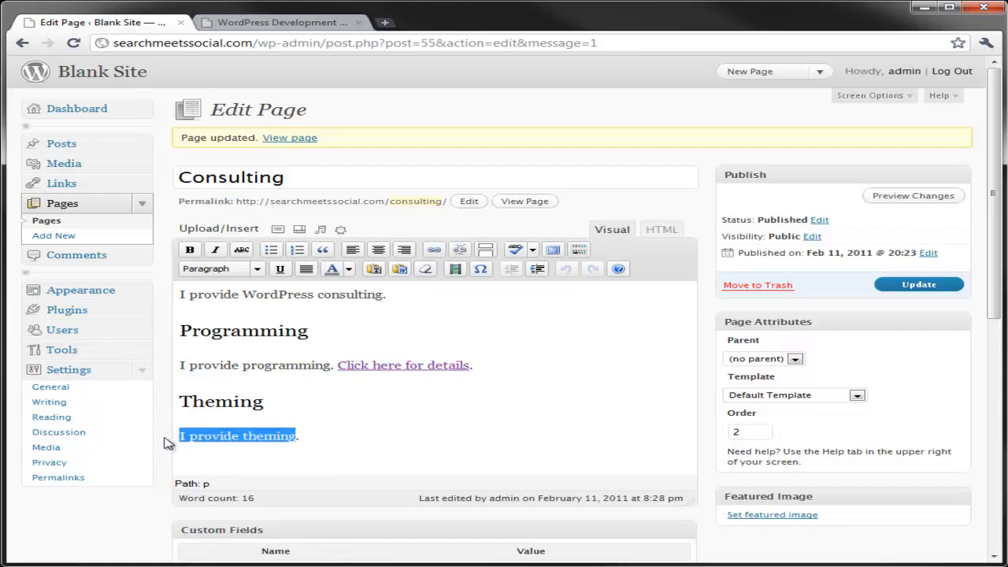
{"action": "left_click", "coordinate": [441, 250]}
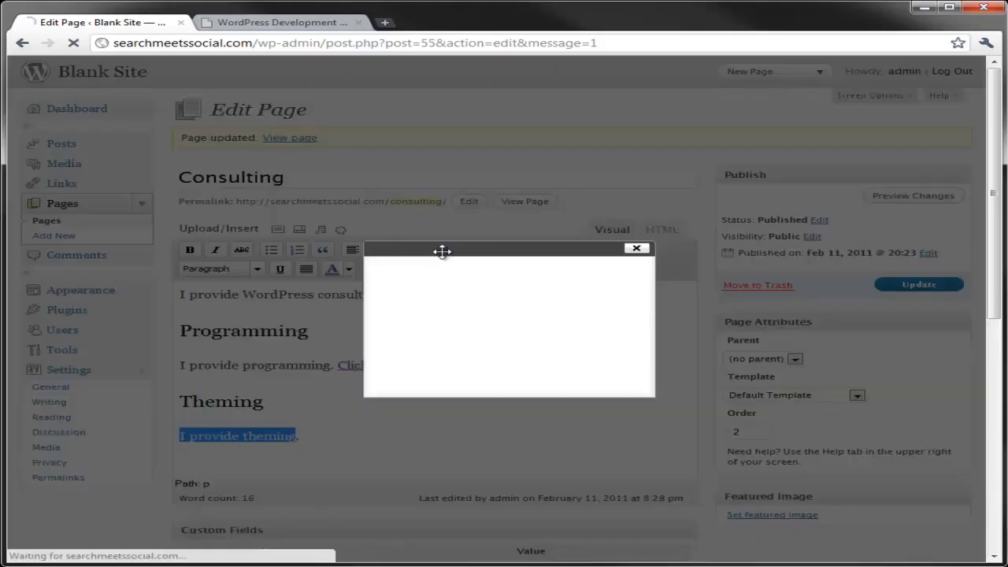
Open the WordPress Theme child page on the live site and copy its address path /consulting/wordpress-theme/
{"action": "left_click", "coordinate": [274, 22]}
{"action": "mouse_move", "coordinate": [165, 282]}
{"action": "left_click", "coordinate": [171, 327]}
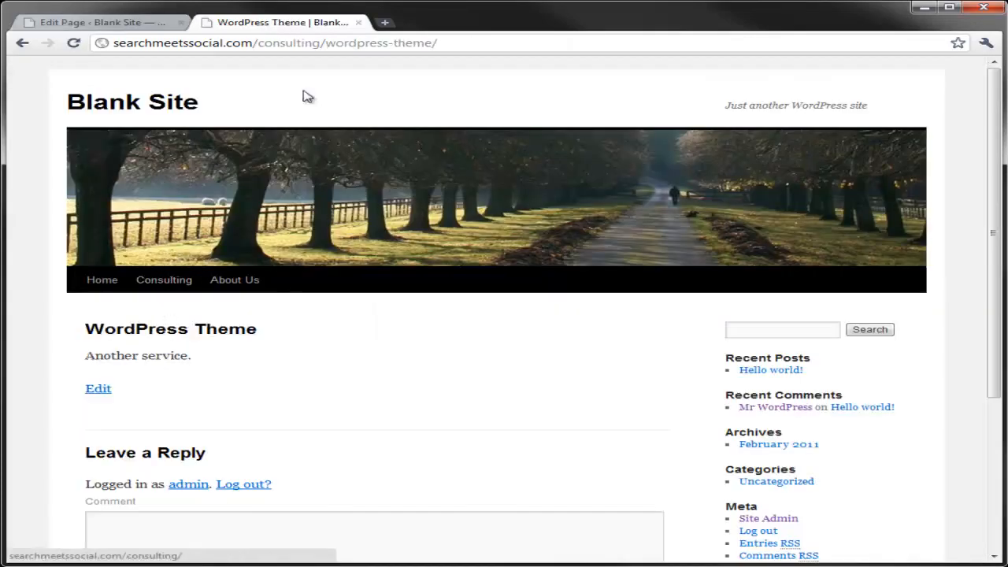
{"action": "left_click", "coordinate": [251, 45]}
{"action": "double_click", "coordinate": [252, 45]}
{"action": "triple_click", "coordinate": [253, 45]}
{"action": "left_click", "coordinate": [253, 44]}
{"action": "left_click", "coordinate": [455, 44], "text": "shift"}
{"action": "key", "text": "ctrl+c"}
Insert the copied WordPress Theme path as the link for "I provide theming" and update the Consulting page
{"action": "left_click", "coordinate": [140, 23]}
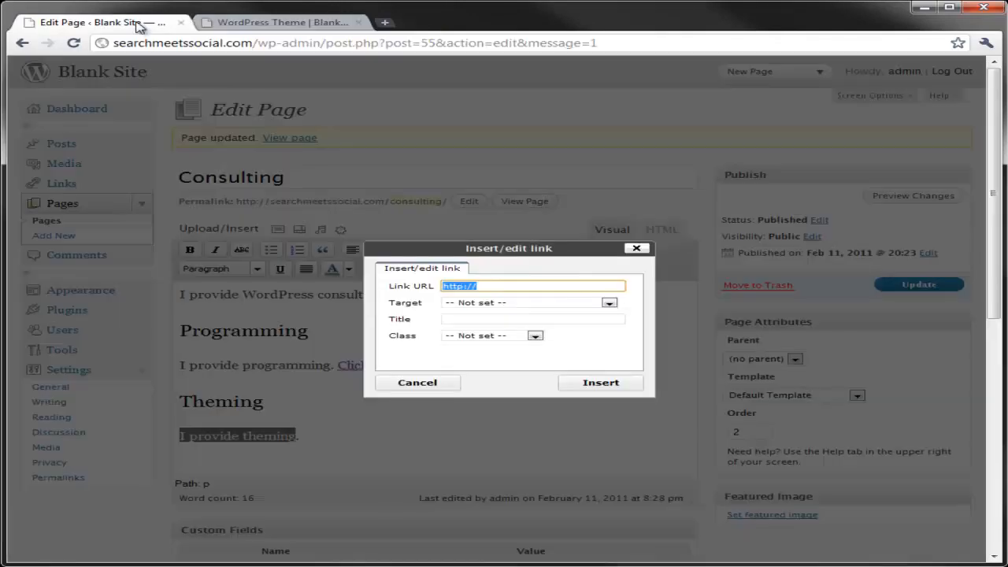
{"action": "key", "text": "ctrl+v"}
{"action": "left_click", "coordinate": [596, 382]}
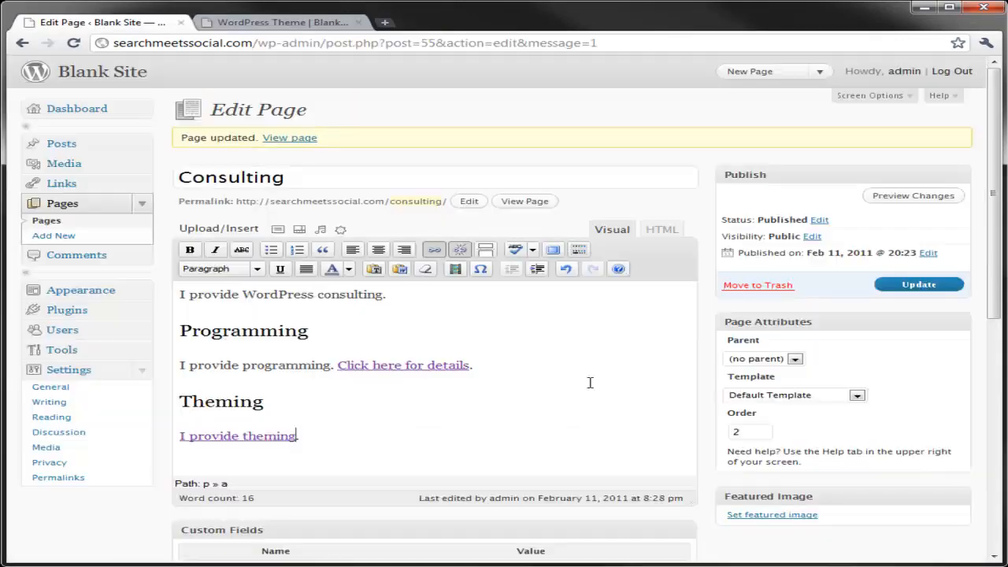
{"action": "left_click", "coordinate": [918, 284]}
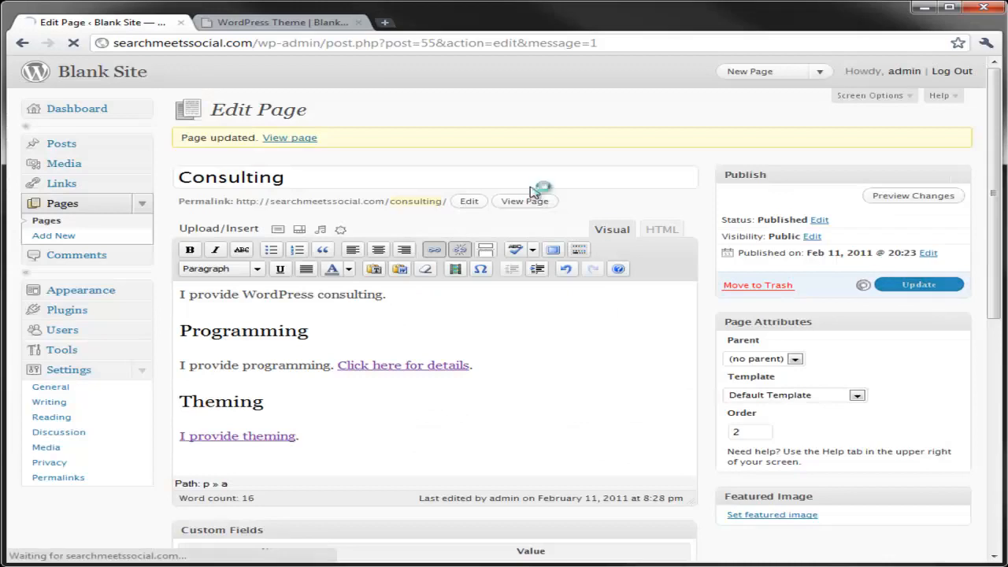
Go to the WordPress Development page on the live site and open it for editing
{"action": "left_click", "coordinate": [304, 24]}
{"action": "left_click", "coordinate": [457, 322]}
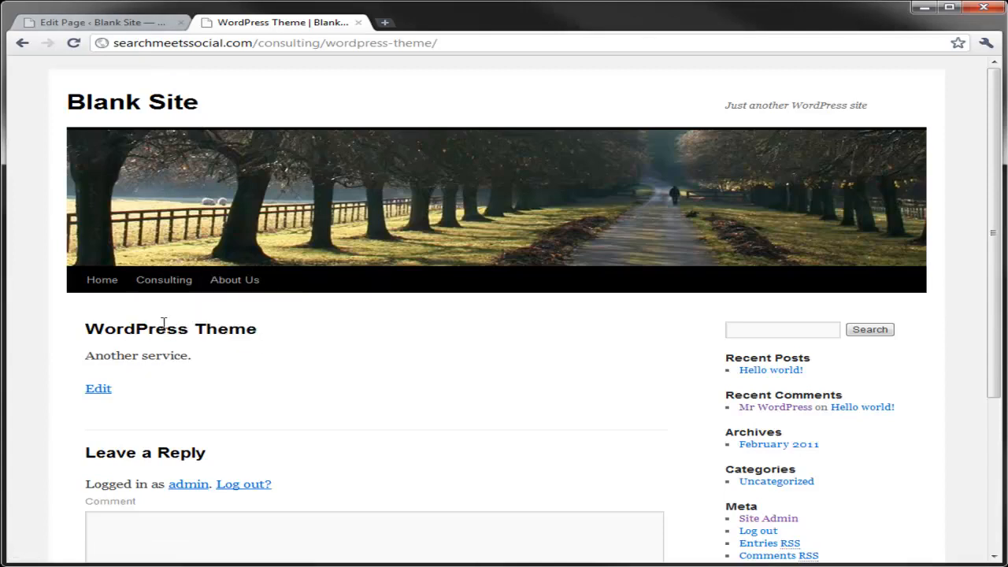
{"action": "mouse_move", "coordinate": [164, 280]}
{"action": "left_click", "coordinate": [209, 310]}
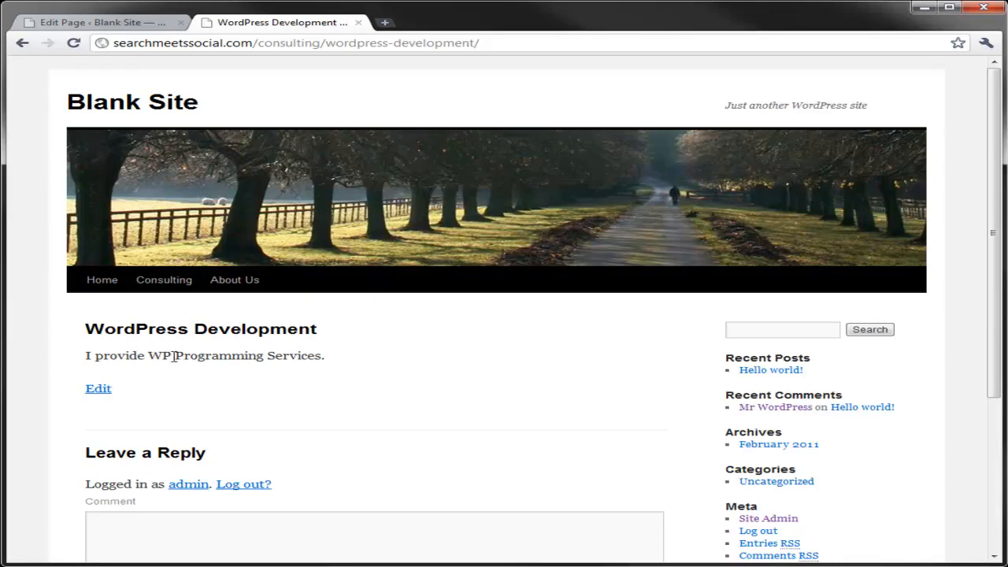
{"action": "left_click", "coordinate": [97, 388]}
Add "Visit my personal site to see more" after the sentence "I provide WP Programming Services."
{"action": "left_click", "coordinate": [451, 260]}
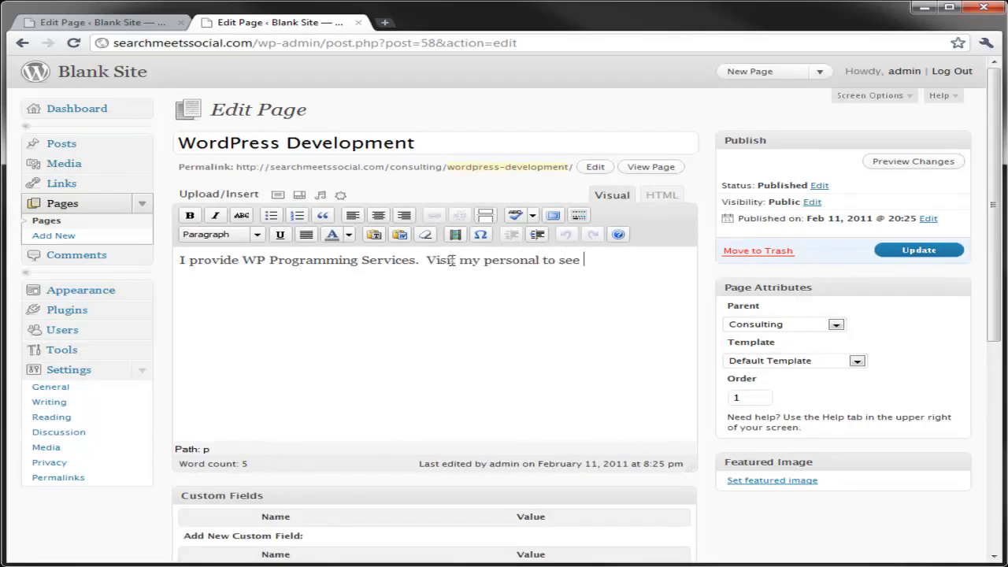
{"action": "type", "text": "site."}
{"action": "key", "text": "BackSpace"}
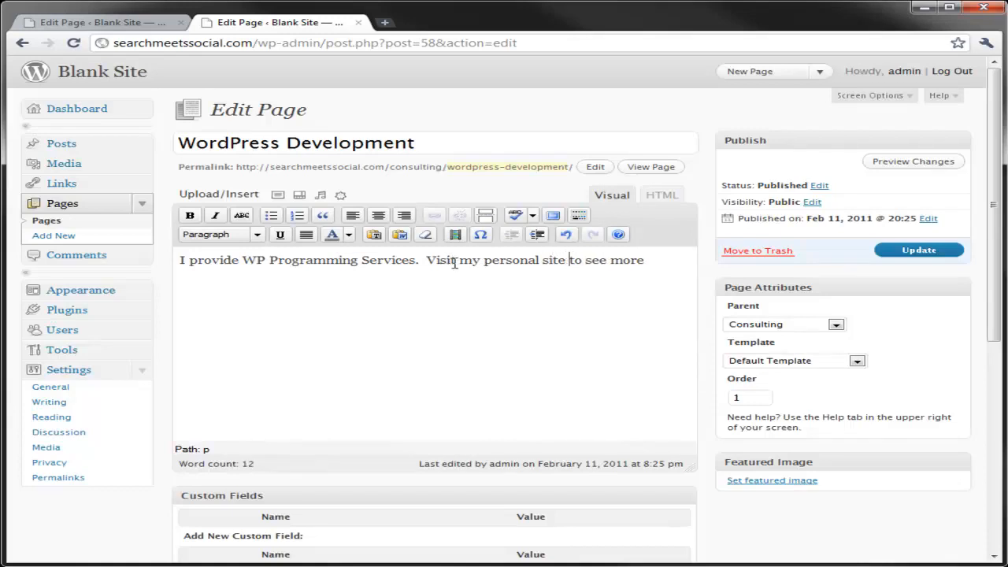
Link "Visit my personal site" to the author's personal website URL, set to open in a new window, and update the WordPress Development page
{"action": "left_click_drag", "start_coordinate": [426, 260], "coordinate": [567, 258]}
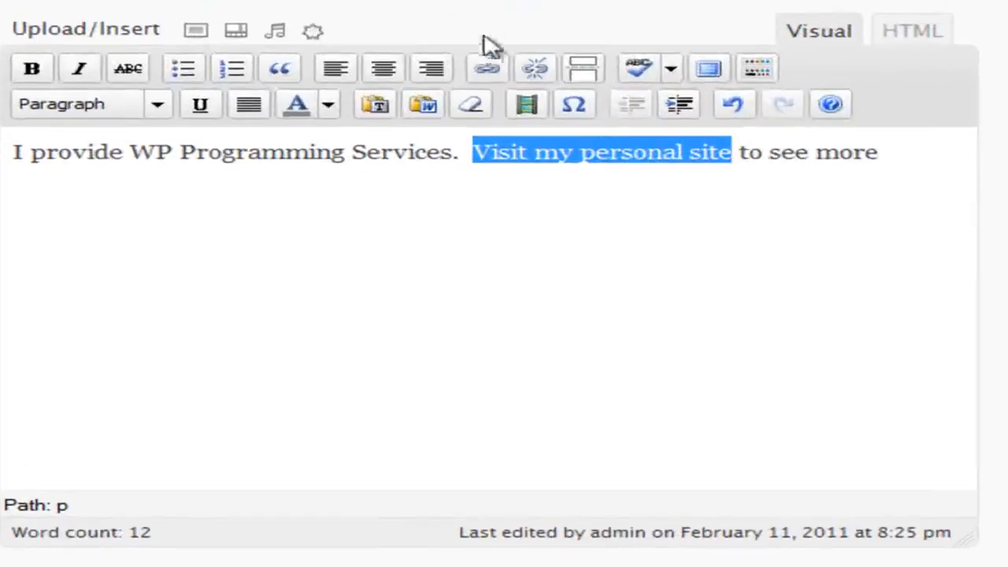
{"action": "left_click", "coordinate": [484, 73]}
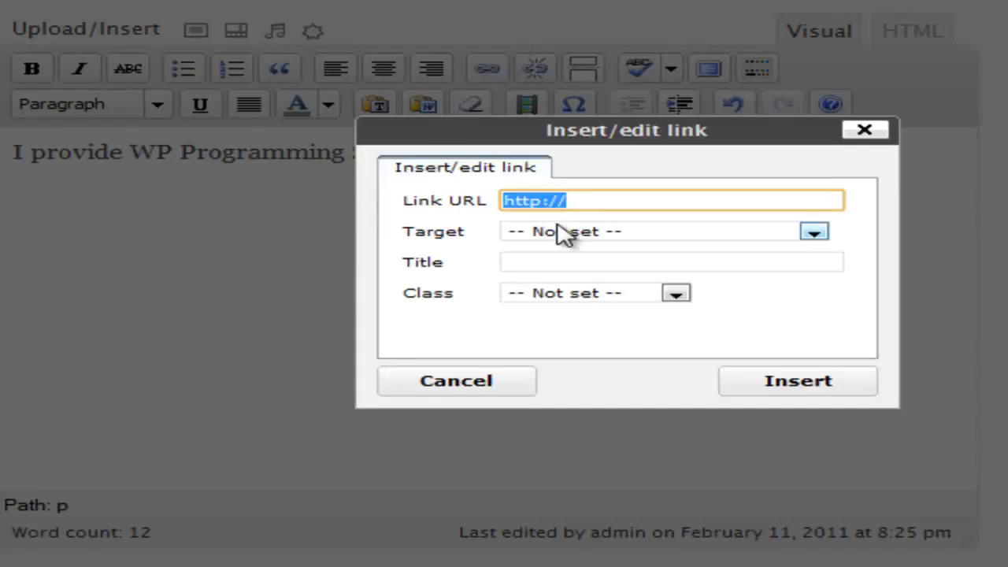
{"action": "key", "text": "End"}
{"action": "type", "text": "rob.bertholf.com"}
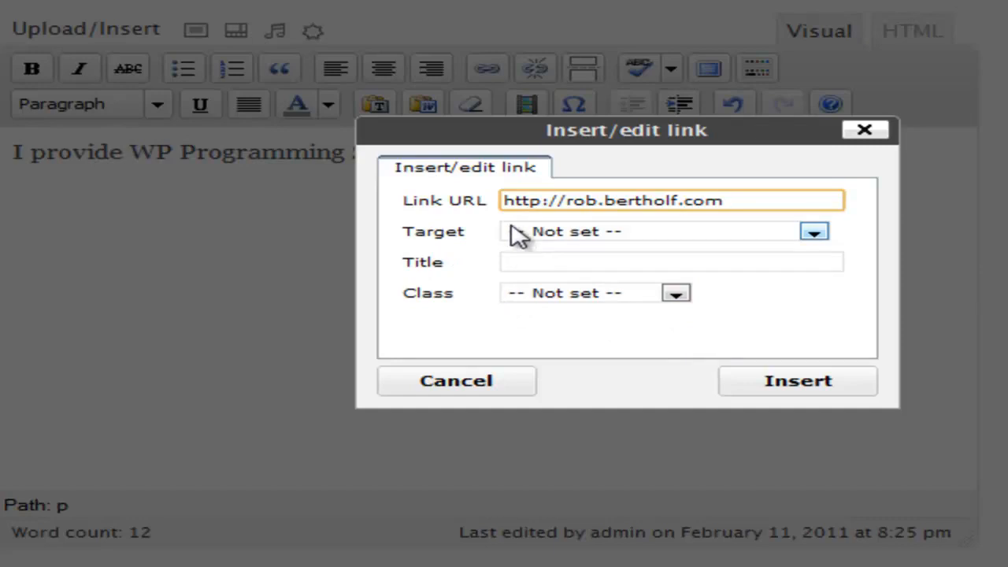
{"action": "left_click", "coordinate": [538, 233]}
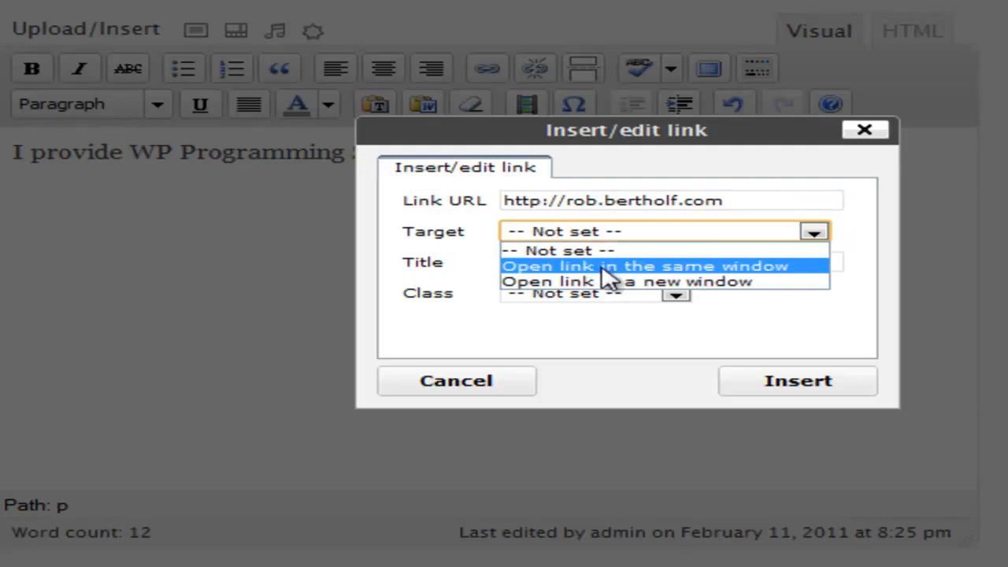
{"action": "left_click", "coordinate": [793, 283]}
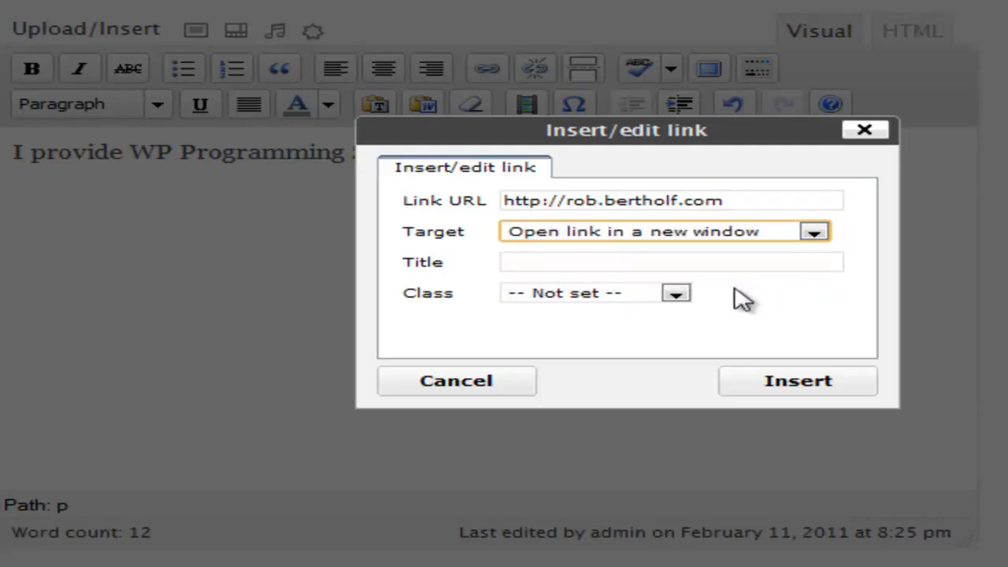
{"action": "left_click", "coordinate": [836, 384]}
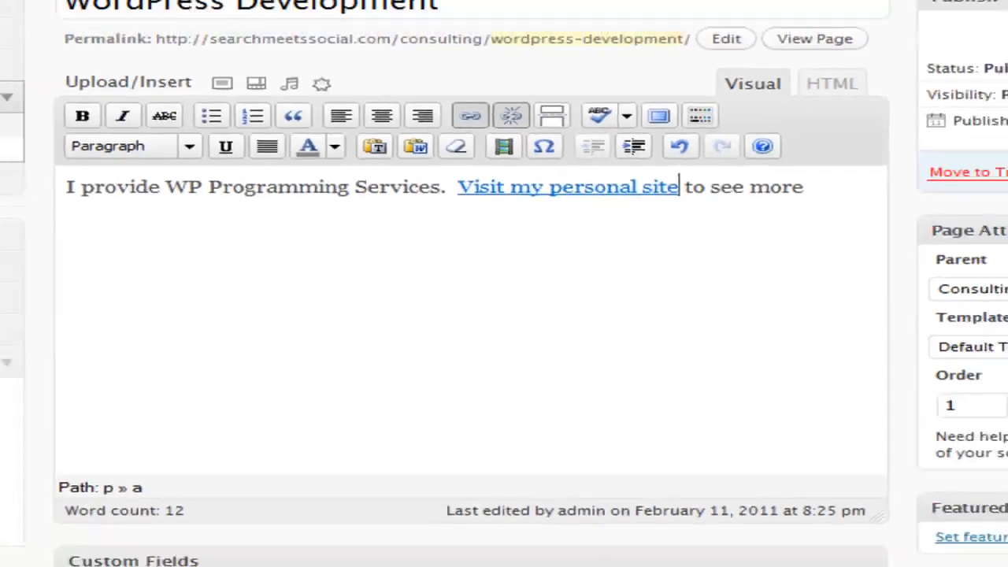
{"action": "left_click", "coordinate": [937, 251]}
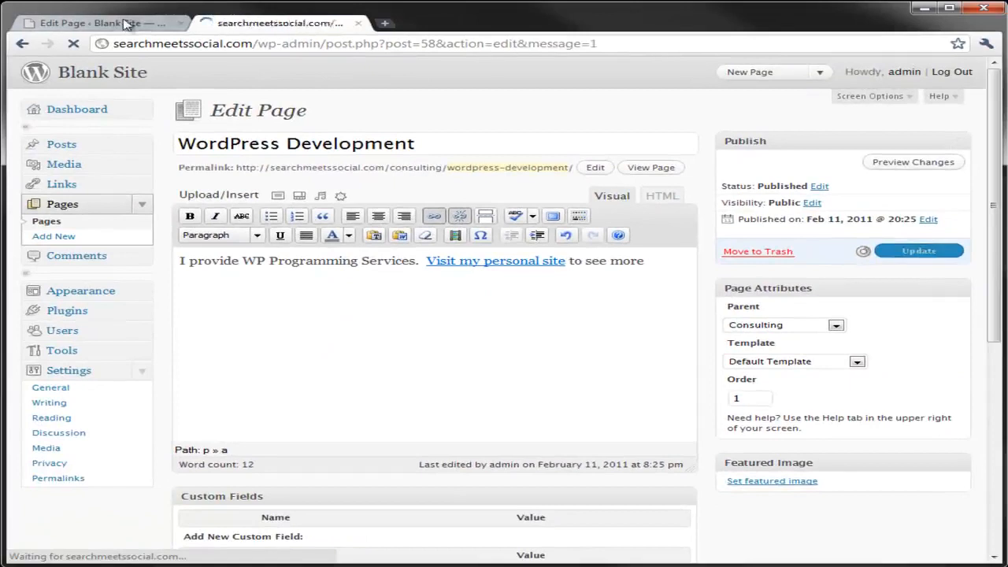
On the live site, test "Click here for details" on the Consulting page and follow "Visit my personal site" on the WordPress Development page
{"action": "left_click", "coordinate": [303, 140]}
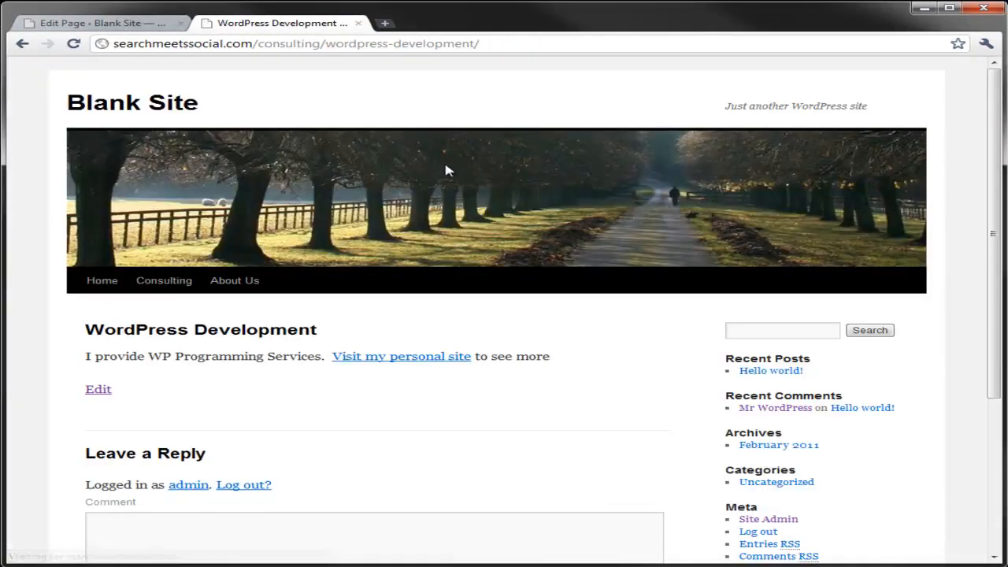
{"action": "left_click", "coordinate": [171, 284]}
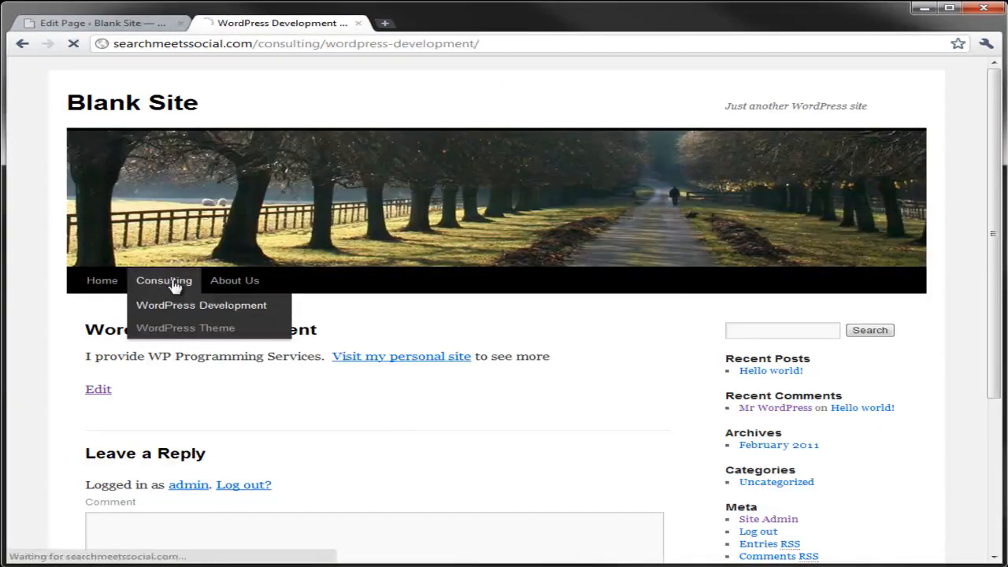
{"action": "left_click", "coordinate": [306, 425]}
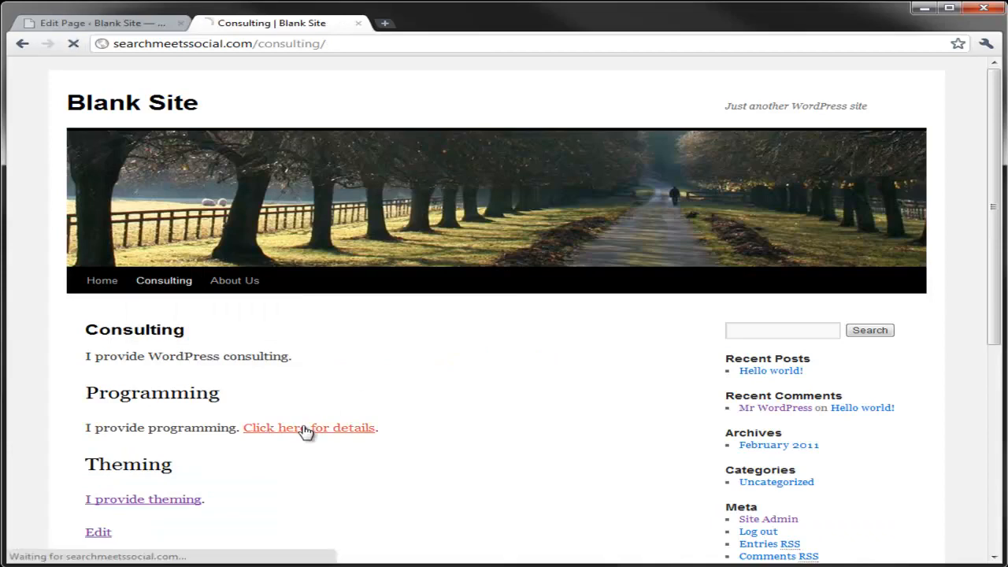
{"action": "left_click", "coordinate": [408, 357]}
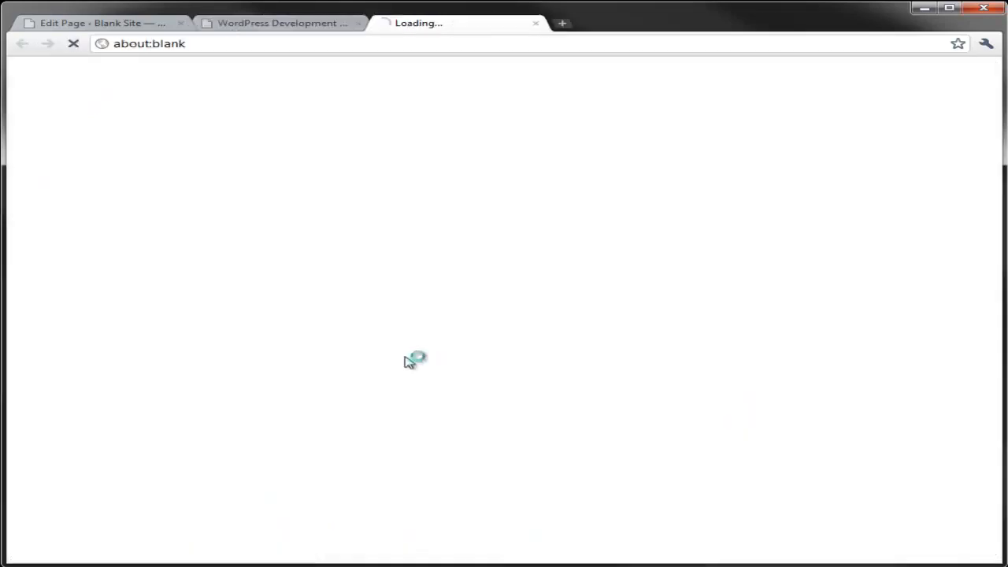